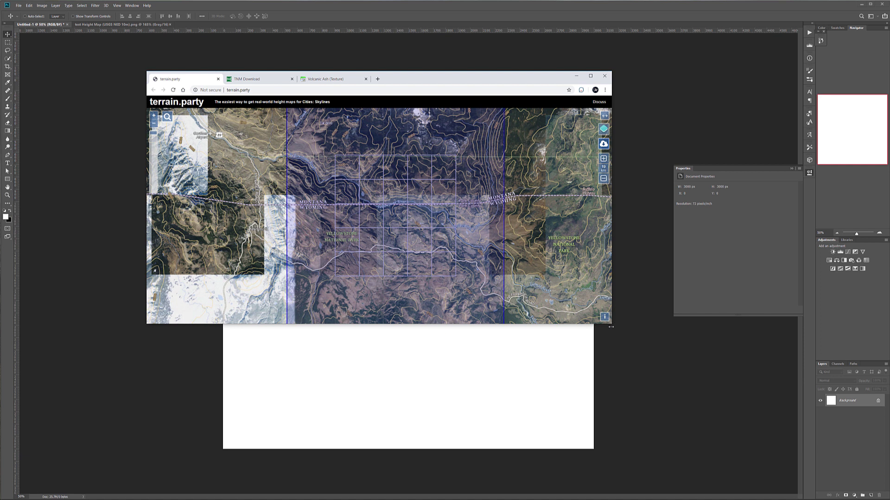
- Review the browser's height map sources: terrain.party, the USGS Elevation View and the bump map of the Volcanic Ash texture
{"action": "left_click_drag", "start_coordinate": [610, 326], "coordinate": [719, 442]}
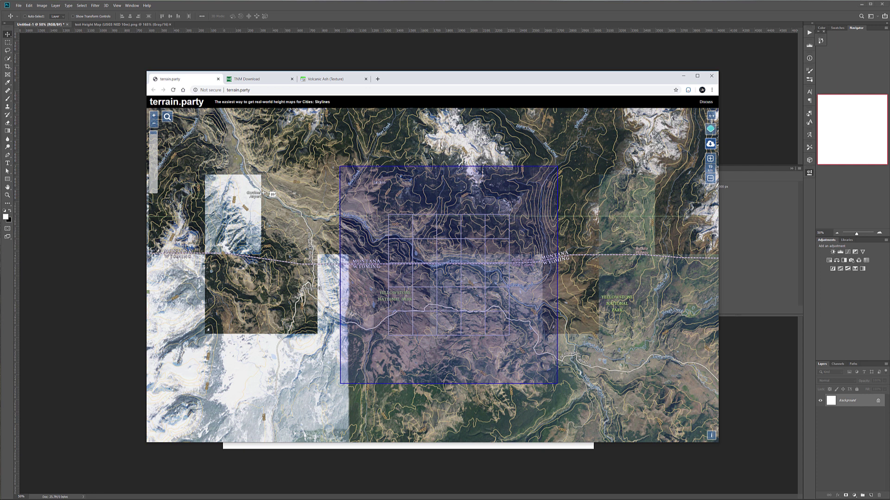
{"action": "left_click", "coordinate": [244, 79]}
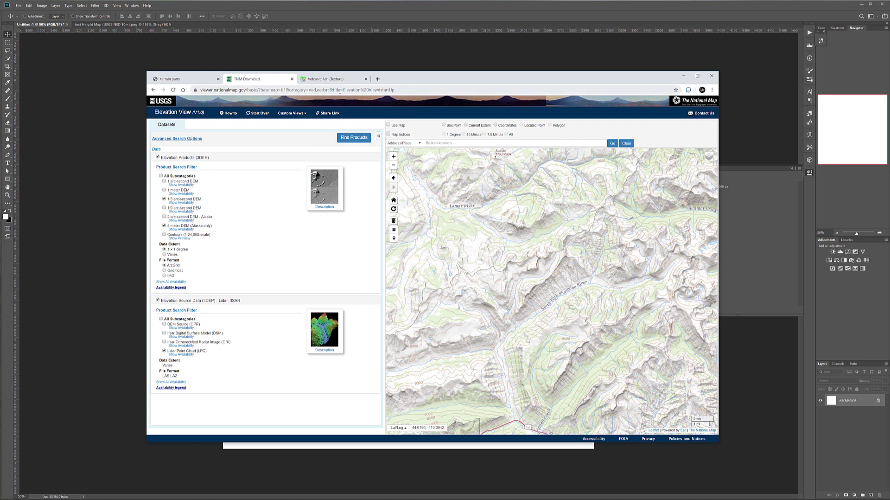
{"action": "left_click", "coordinate": [330, 79]}
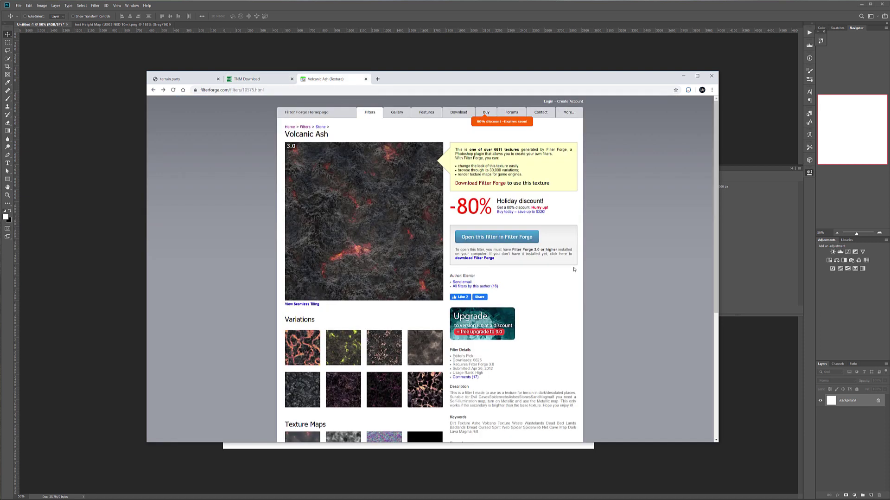
{"action": "scroll", "coordinate": [315, 338], "scroll_direction": "down", "scroll_amount": 2}
{"action": "left_click", "coordinate": [343, 360]}
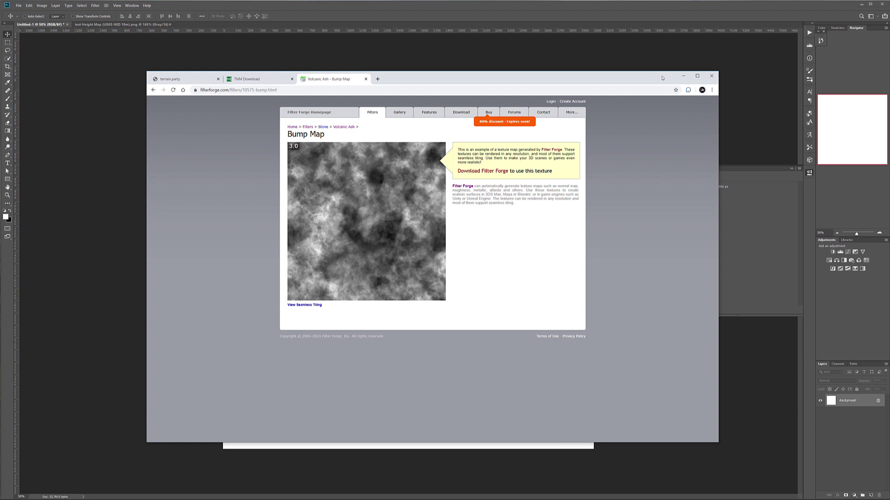
{"action": "left_click", "coordinate": [683, 75]}
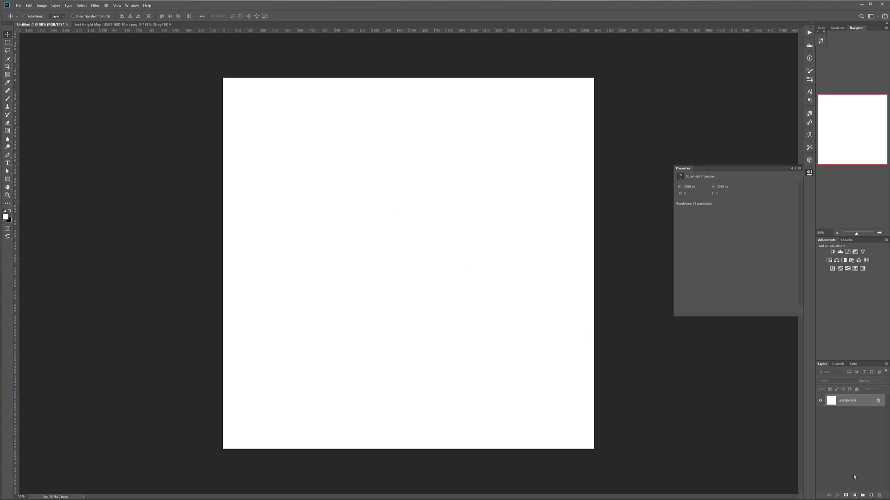
- Add a new layer above the background and render Clouds on it
{"action": "left_click", "coordinate": [871, 496]}
{"action": "left_click", "coordinate": [93, 6]}
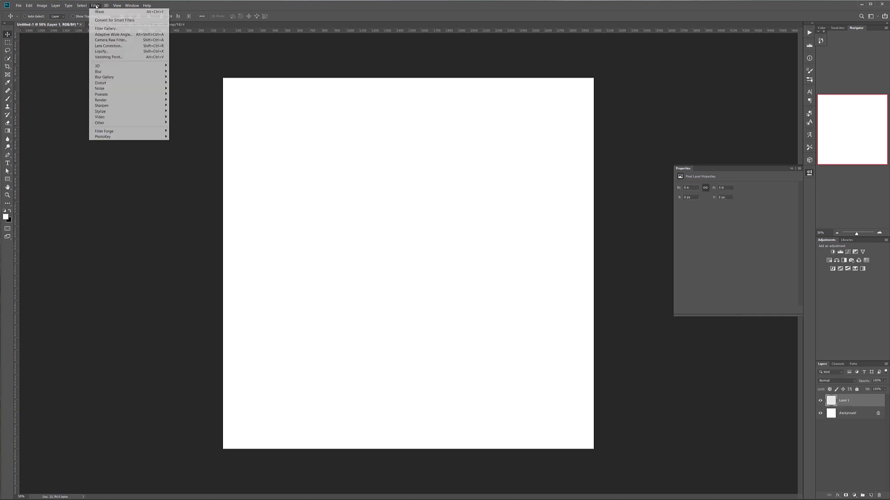
{"action": "mouse_move", "coordinate": [129, 101]}
{"action": "left_click", "coordinate": [194, 121]}
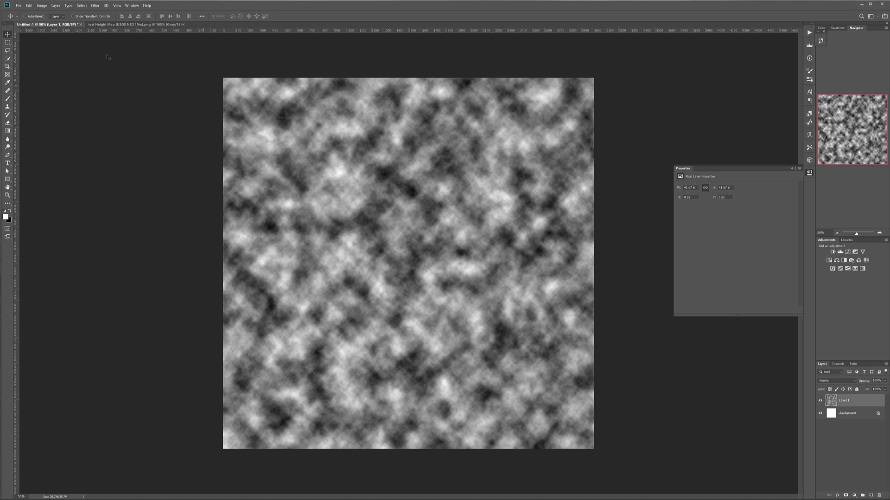
- Apply Difference Clouds four times to the clouds layer
{"action": "left_click", "coordinate": [95, 6]}
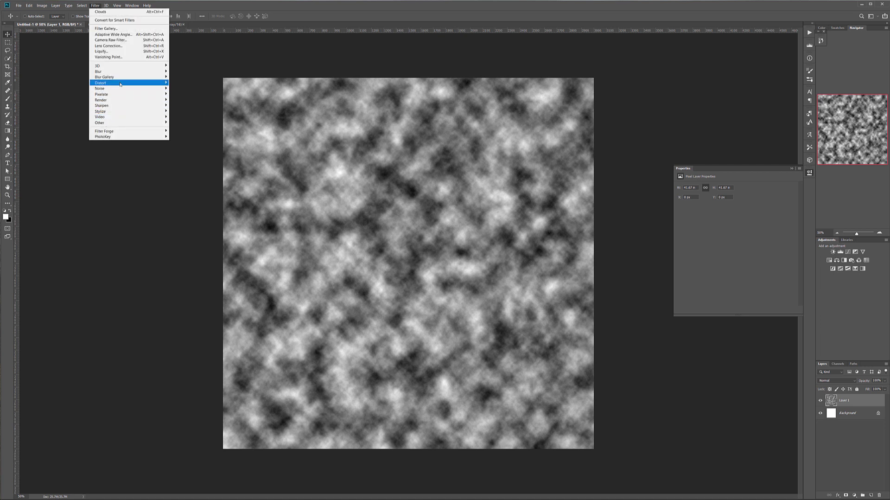
{"action": "mouse_move", "coordinate": [120, 103]}
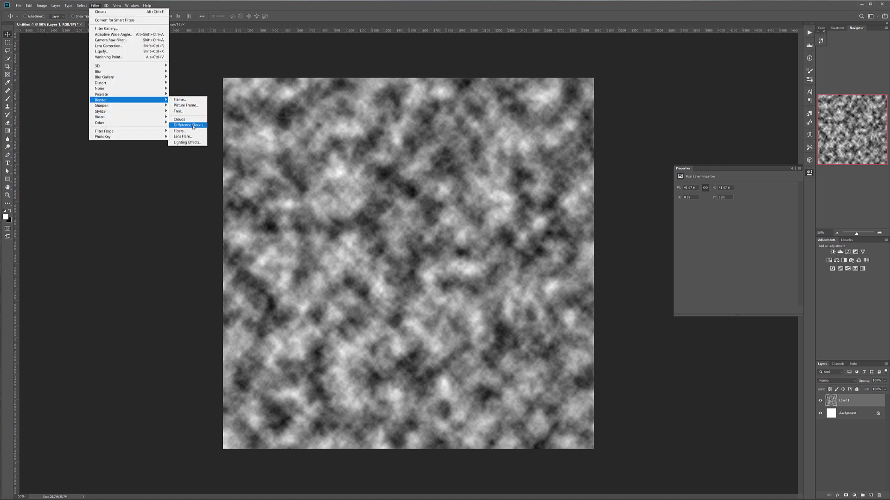
{"action": "left_click", "coordinate": [183, 123]}
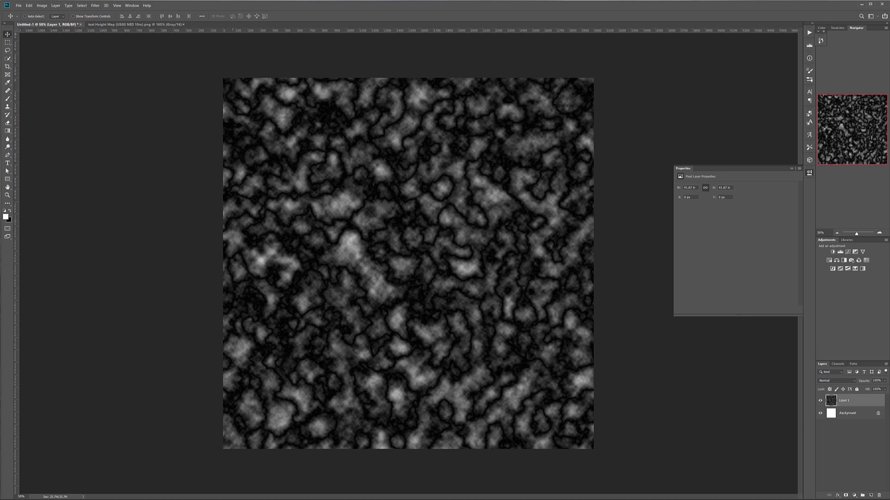
{"action": "left_click", "coordinate": [92, 6]}
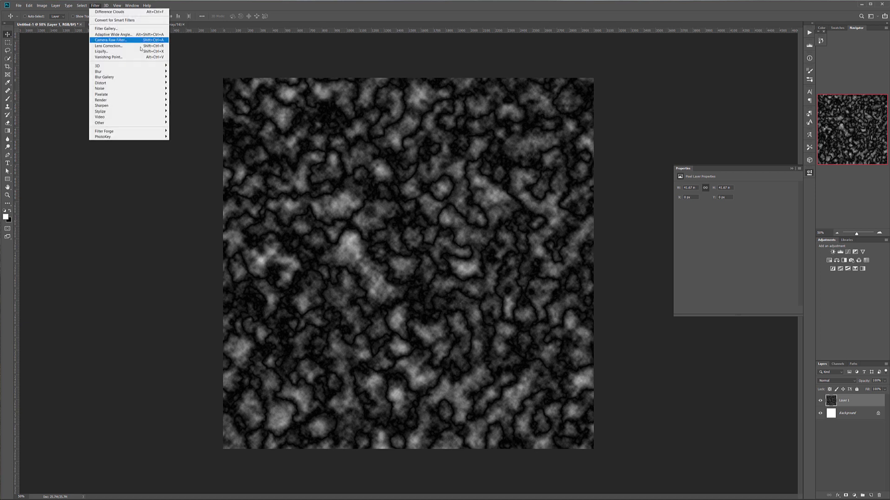
{"action": "mouse_move", "coordinate": [135, 78]}
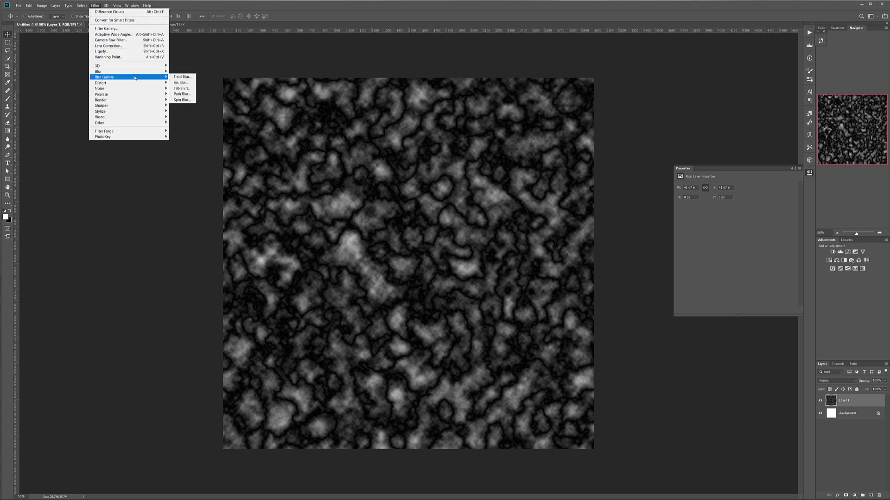
{"action": "left_click", "coordinate": [128, 12]}
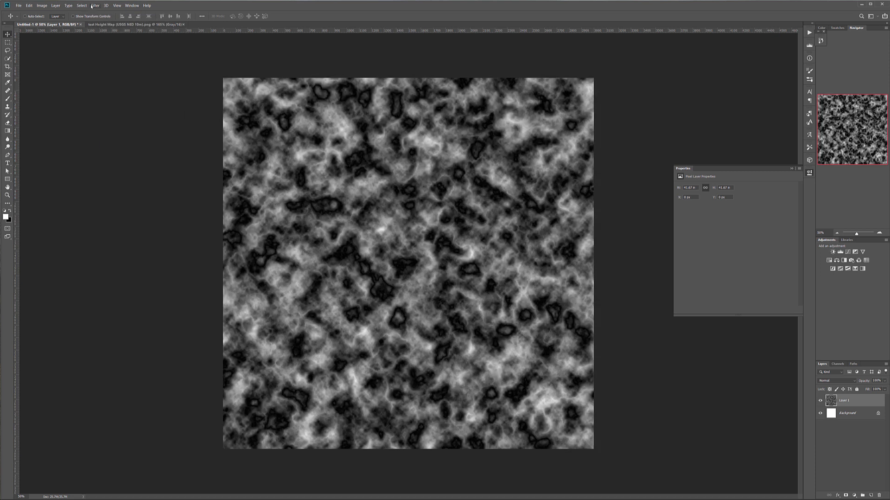
{"action": "left_click", "coordinate": [95, 5]}
{"action": "left_click", "coordinate": [105, 13]}
{"action": "left_click", "coordinate": [95, 6]}
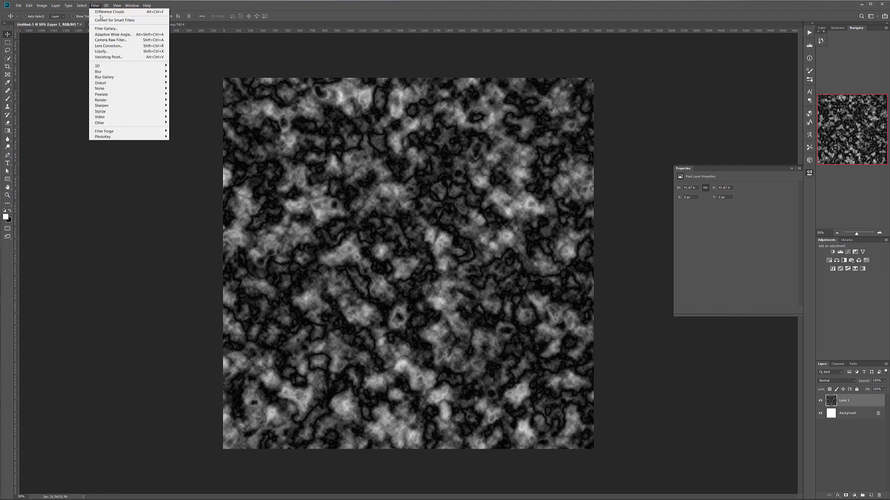
{"action": "left_click", "coordinate": [112, 12]}
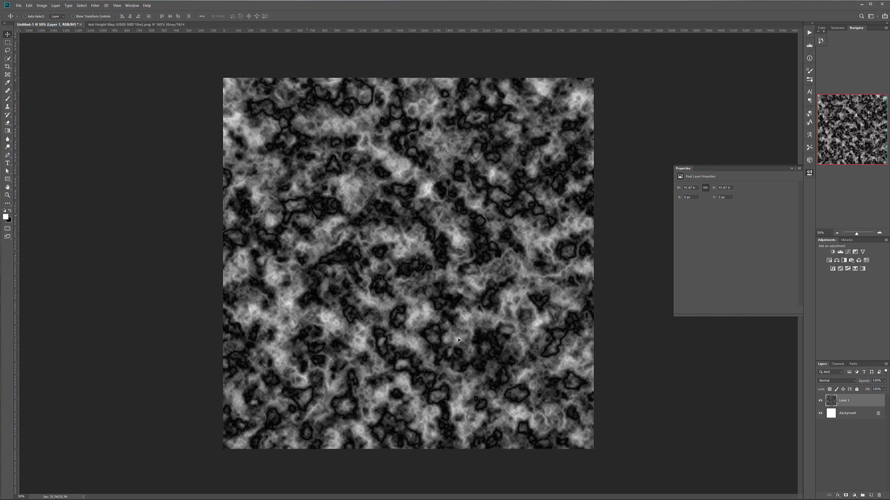
- Add a white-filled layer and render a leafless Pine Tree 2 on it, with slightly reduced branch height and thicker branches
{"action": "left_click", "coordinate": [872, 496]}
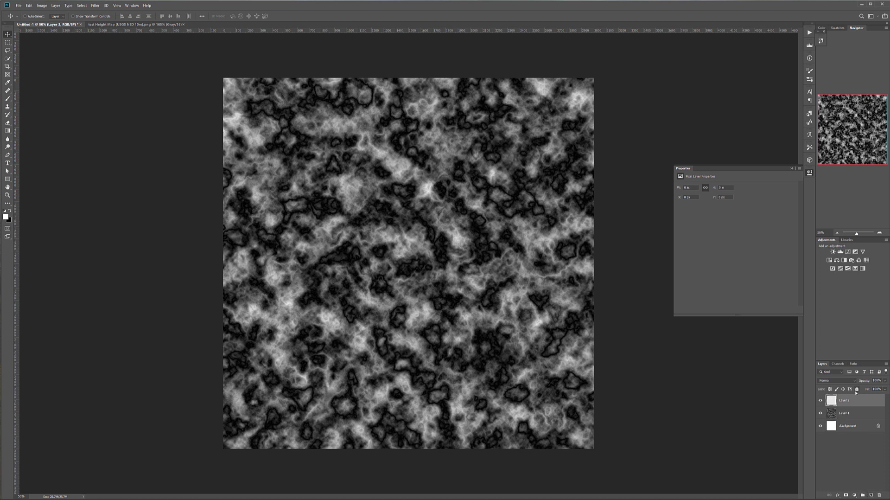
{"action": "key", "text": "alt+BackSpace"}
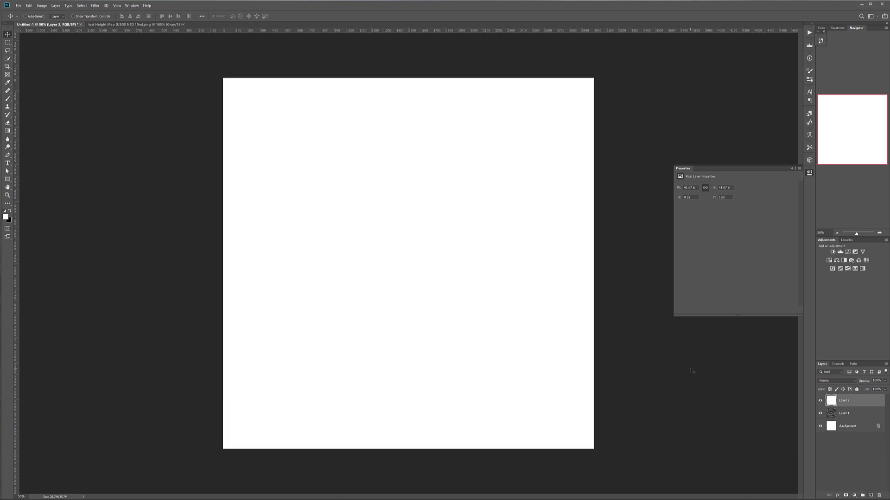
{"action": "left_click", "coordinate": [95, 6]}
{"action": "mouse_move", "coordinate": [165, 100]}
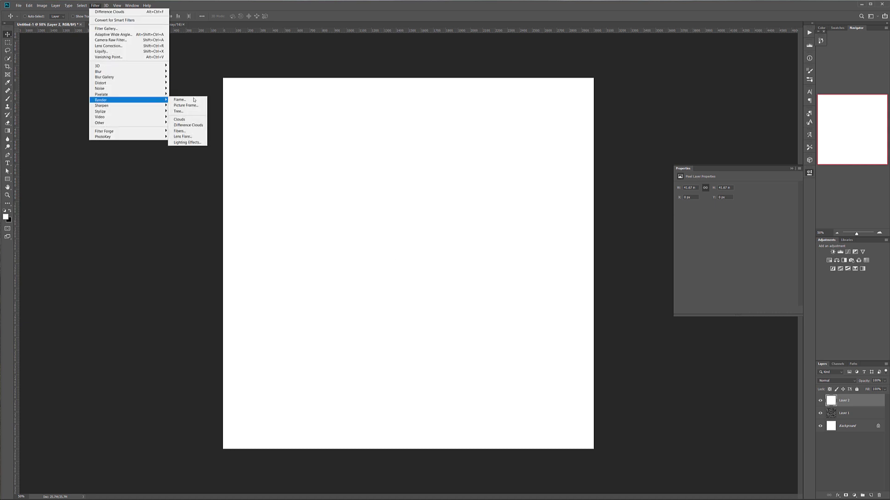
{"action": "left_click", "coordinate": [199, 114]}
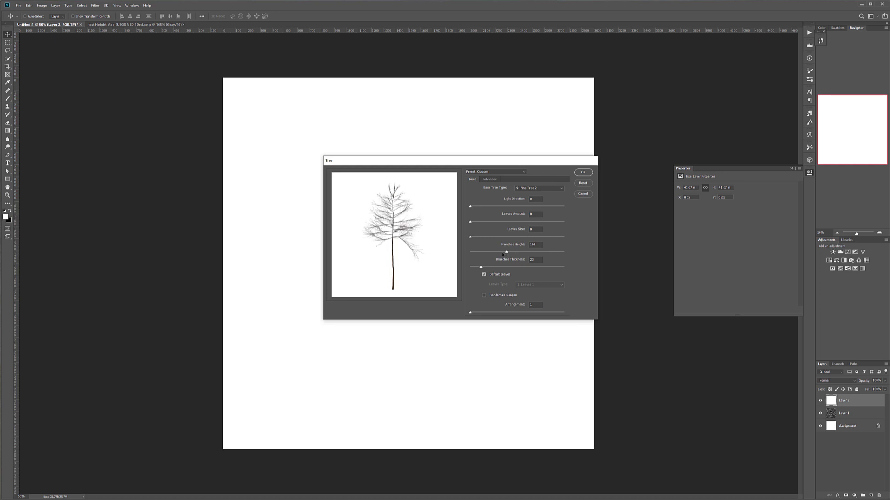
{"action": "left_click_drag", "start_coordinate": [506, 253], "coordinate": [503, 254]}
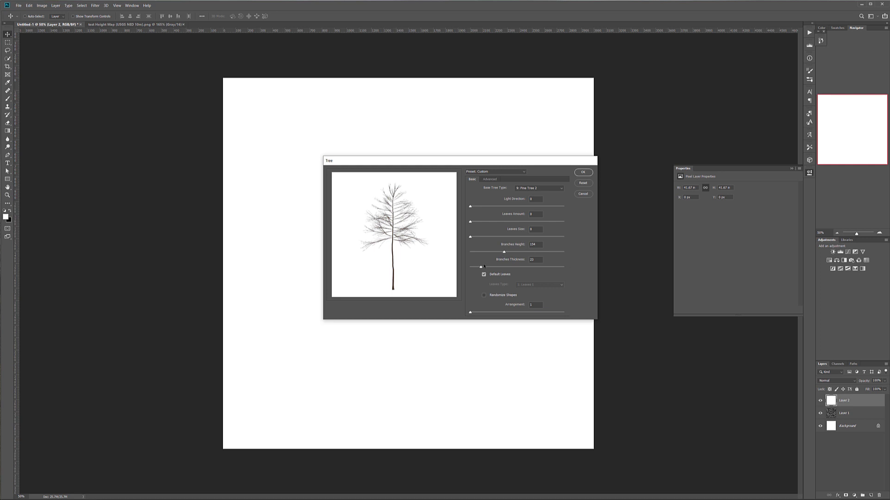
{"action": "left_click_drag", "start_coordinate": [502, 267], "coordinate": [491, 268]}
{"action": "key", "text": "Return"}
{"action": "left_click", "coordinate": [583, 172]}
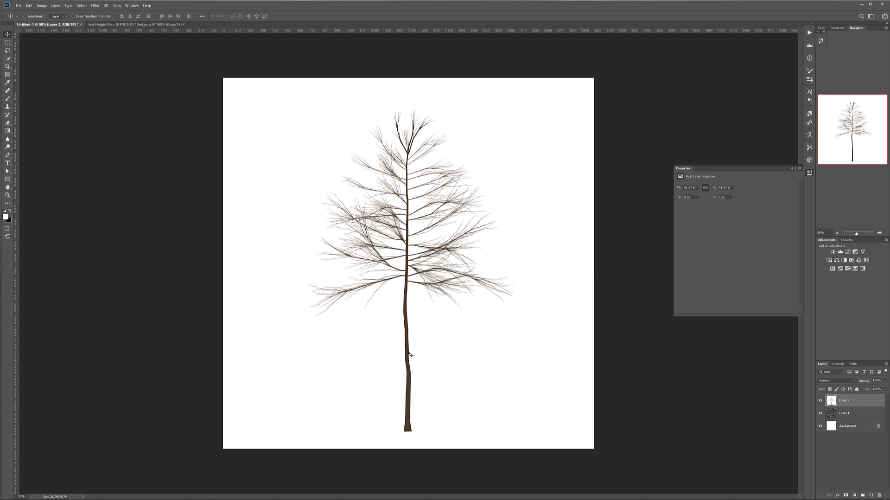
- Distort the tree layer with a sine Wave filter, reducing the maximum amplitude and maximum wavelength
{"action": "left_click", "coordinate": [95, 6]}
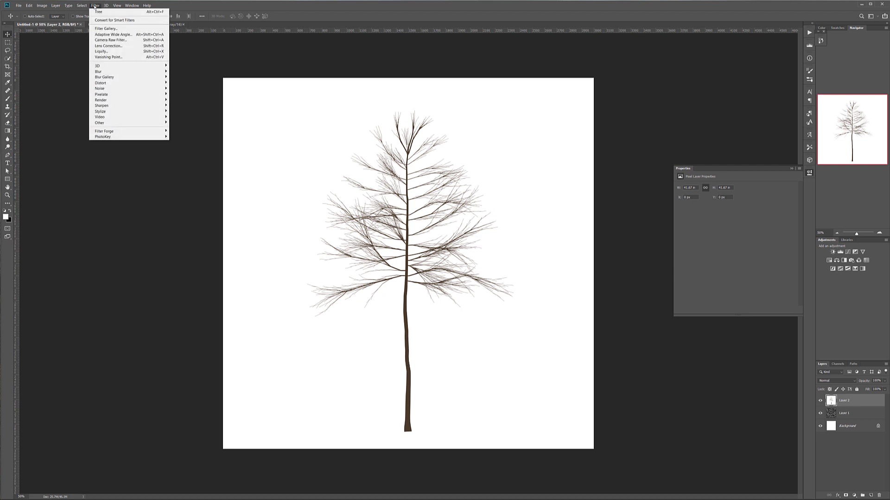
{"action": "mouse_move", "coordinate": [137, 86]}
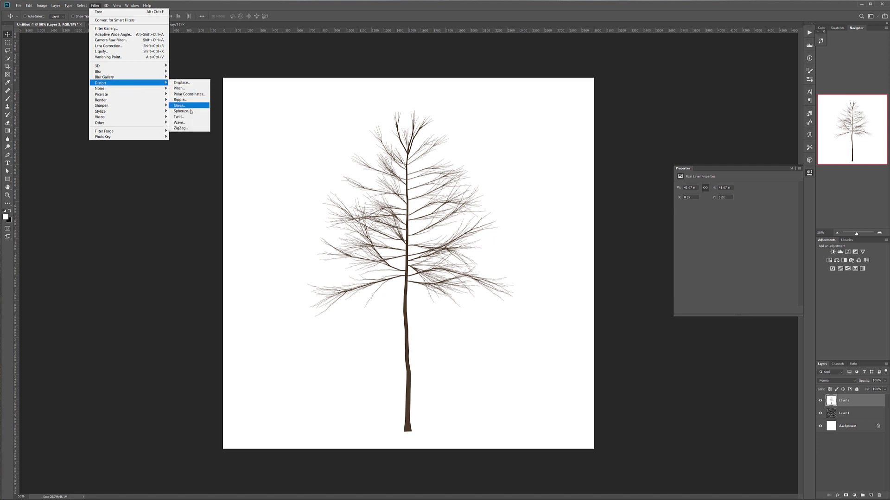
{"action": "left_click", "coordinate": [180, 122]}
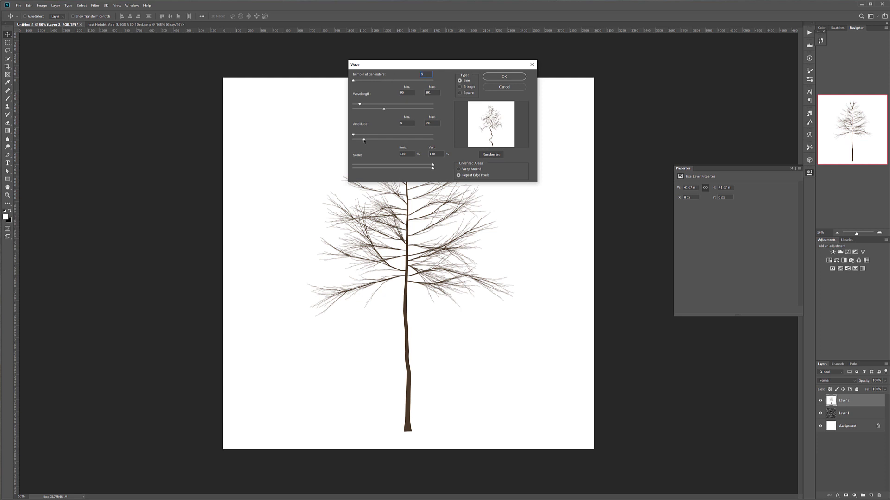
{"action": "left_click_drag", "start_coordinate": [364, 140], "coordinate": [360, 141]}
{"action": "left_click_drag", "start_coordinate": [384, 110], "coordinate": [363, 105]}
{"action": "left_click", "coordinate": [515, 80]}
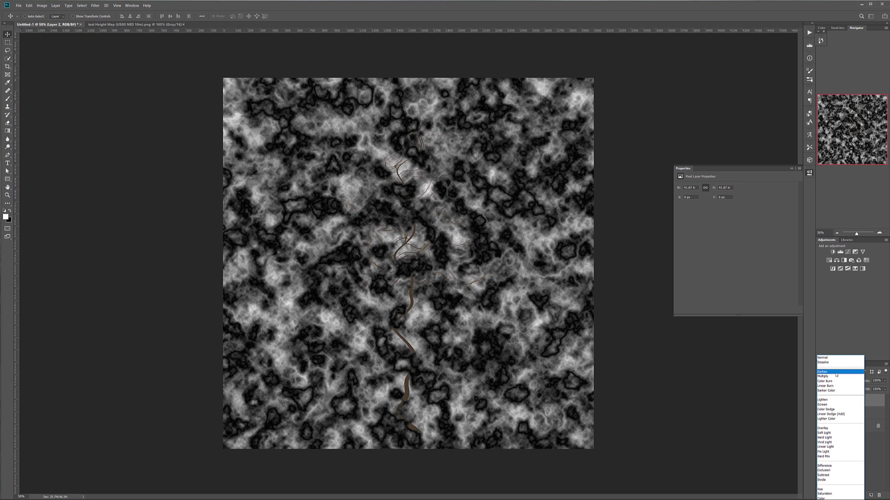
- Set the tree layer's blend mode to Multiply and enlarge it beyond the canvas to about 127.7%, shifting it slightly left
{"action": "left_click", "coordinate": [837, 376]}
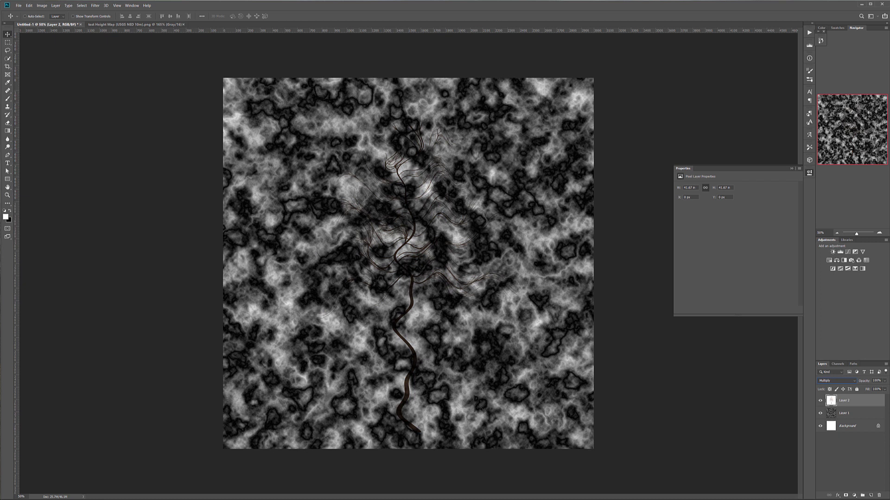
{"action": "key", "text": "ctrl"}
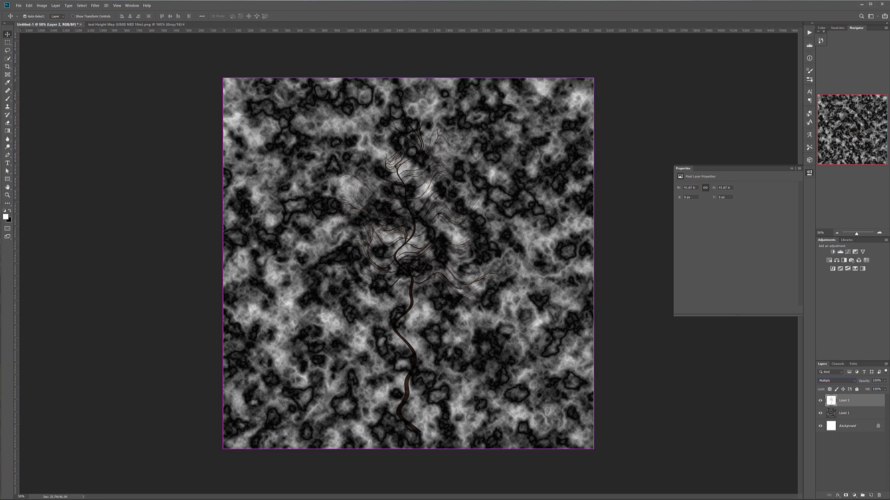
{"action": "key", "text": "ctrl+t"}
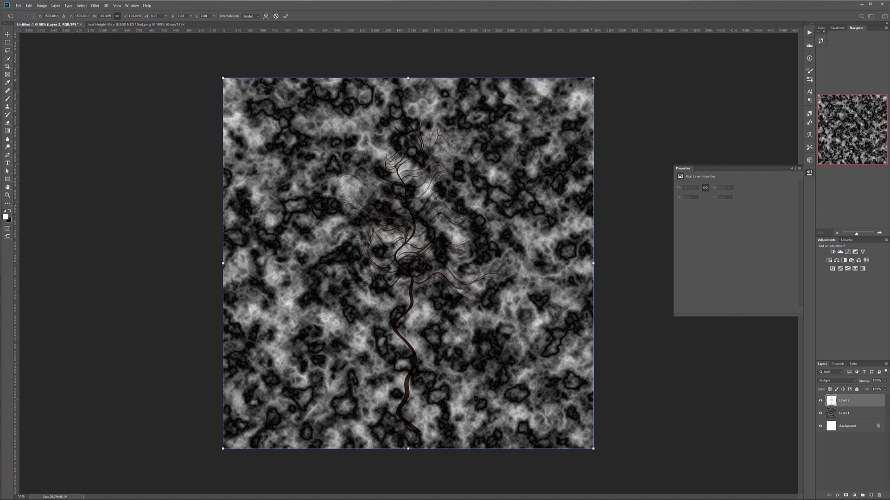
{"action": "left_click_drag", "start_coordinate": [594, 77], "coordinate": [652, 33]}
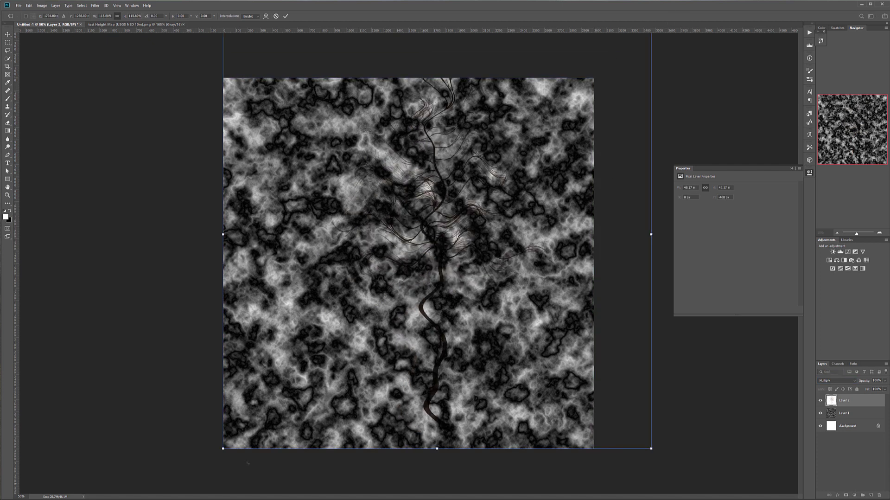
{"action": "left_click_drag", "start_coordinate": [223, 448], "coordinate": [180, 471]}
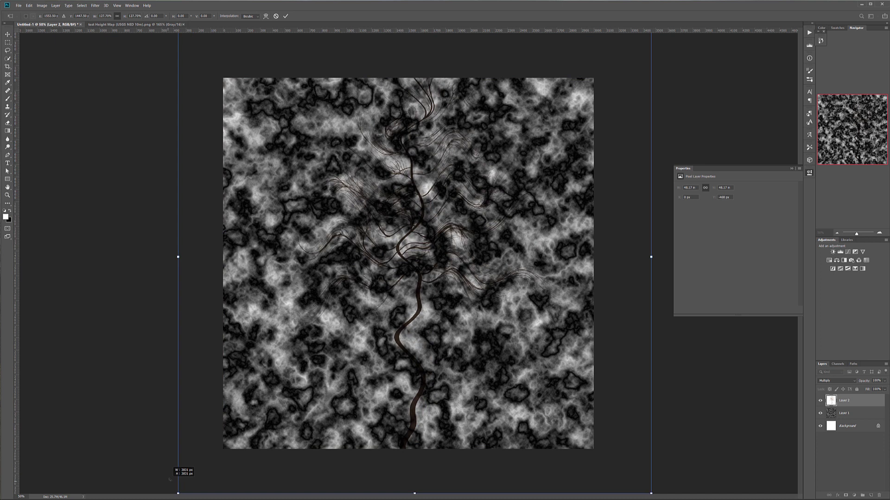
{"action": "mouse_move", "coordinate": [518, 309]}
{"action": "left_mouse_down"}
{"action": "mouse_move", "coordinate": [484, 320]}
{"action": "mouse_move", "coordinate": [503, 306]}
{"action": "left_mouse_up"}
{"action": "key", "text": "Return"}
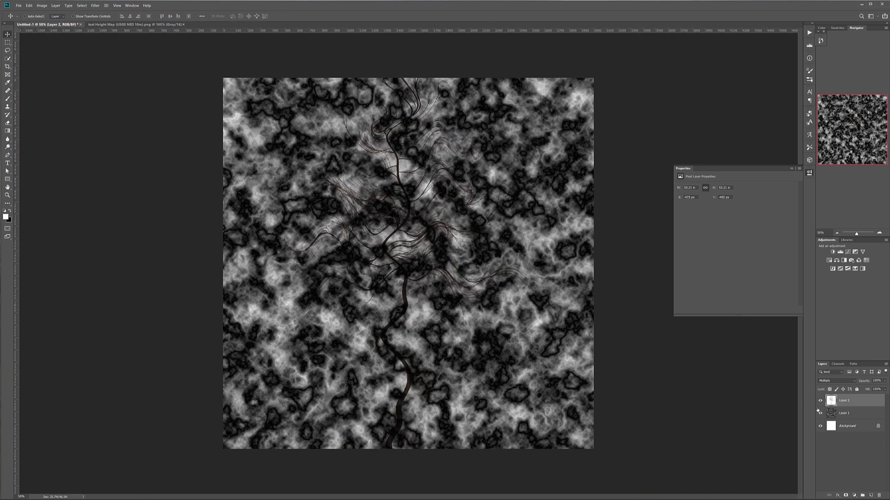
- Add a Curves adjustment above the clouds layer in Luminosity mode, lifting the black point and slightly lowering the midtones
{"action": "left_click", "coordinate": [848, 413]}
{"action": "left_click", "coordinate": [854, 496]}
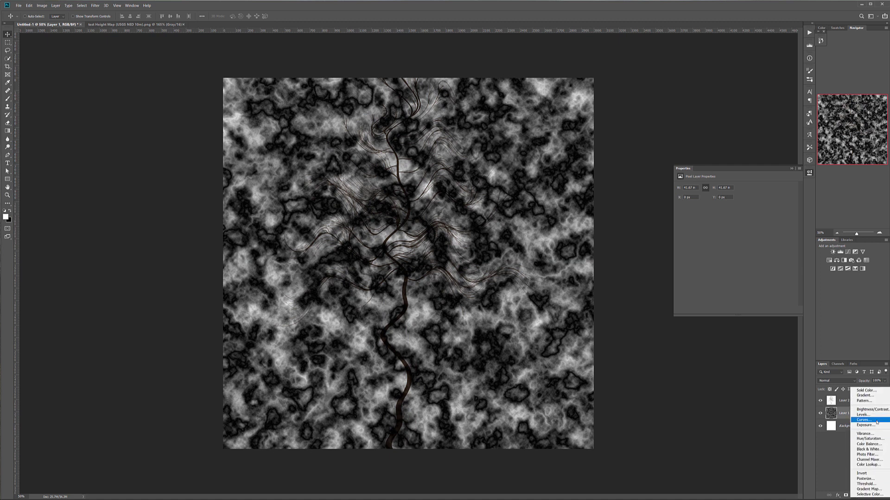
{"action": "left_click", "coordinate": [874, 420]}
{"action": "left_click", "coordinate": [837, 380]}
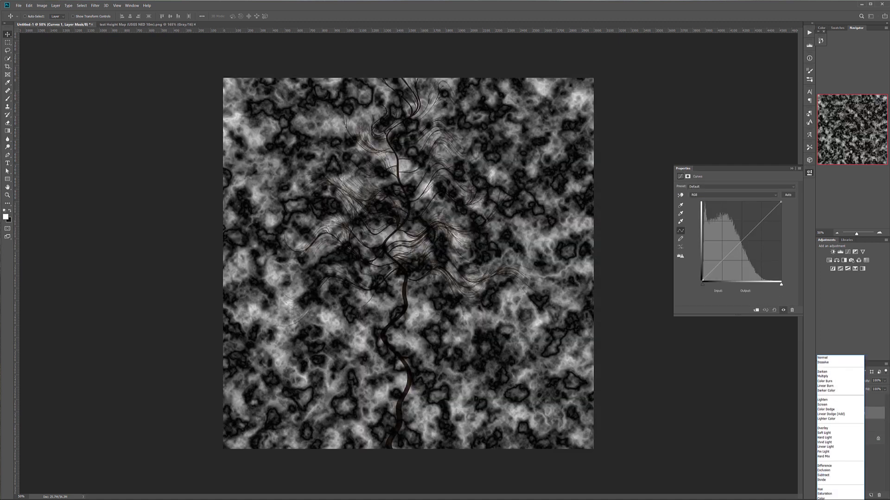
{"action": "left_click", "coordinate": [828, 495]}
{"action": "left_click_drag", "start_coordinate": [703, 282], "coordinate": [703, 269]}
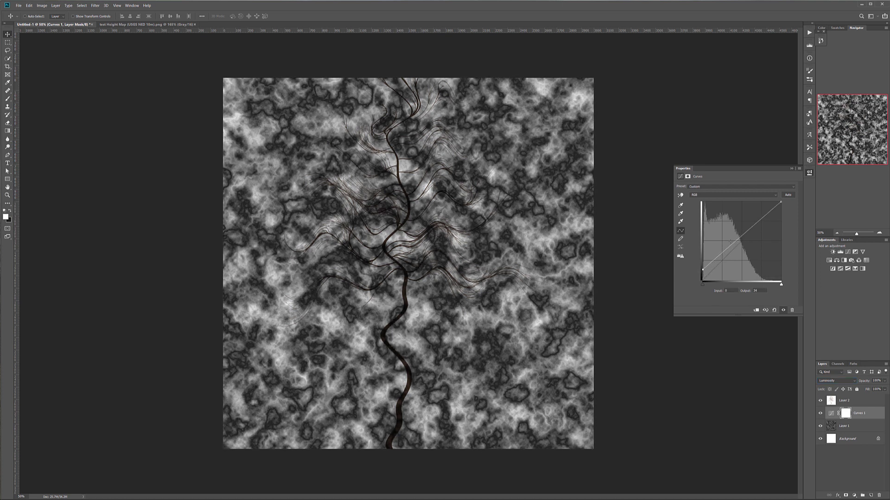
{"action": "mouse_move", "coordinate": [738, 238]}
{"action": "left_mouse_down"}
{"action": "mouse_move", "coordinate": [738, 230]}
{"action": "mouse_move", "coordinate": [737, 241]}
{"action": "left_mouse_up"}
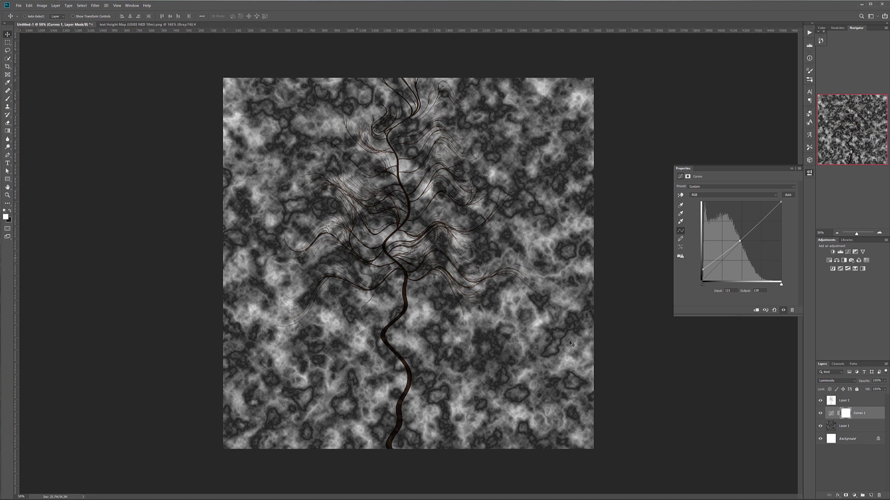
- Duplicate the tree layer and apply a Gaussian Blur with a reduced radius to the copy
{"action": "left_click", "coordinate": [862, 397]}
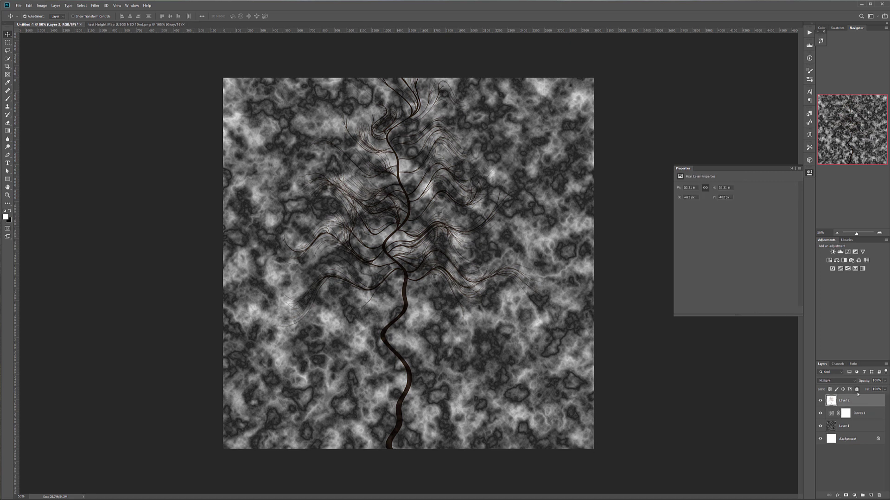
{"action": "key", "text": "ctrl+j"}
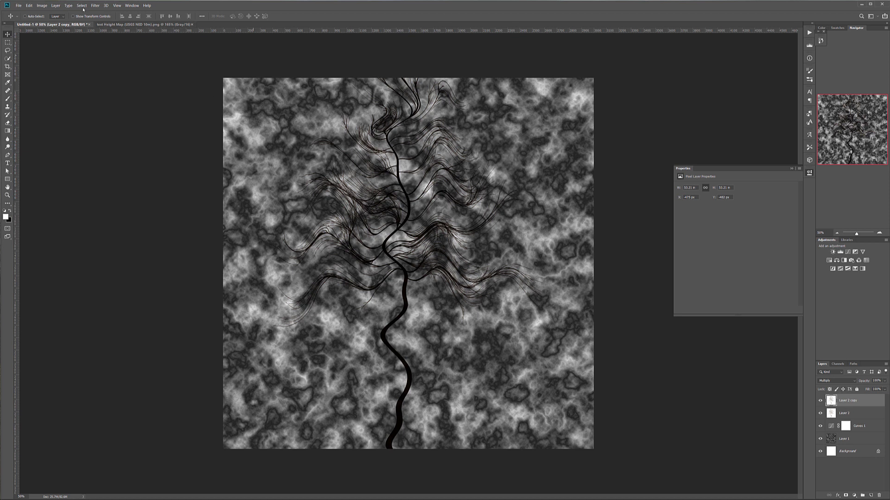
{"action": "left_click", "coordinate": [95, 5]}
{"action": "mouse_move", "coordinate": [136, 73]}
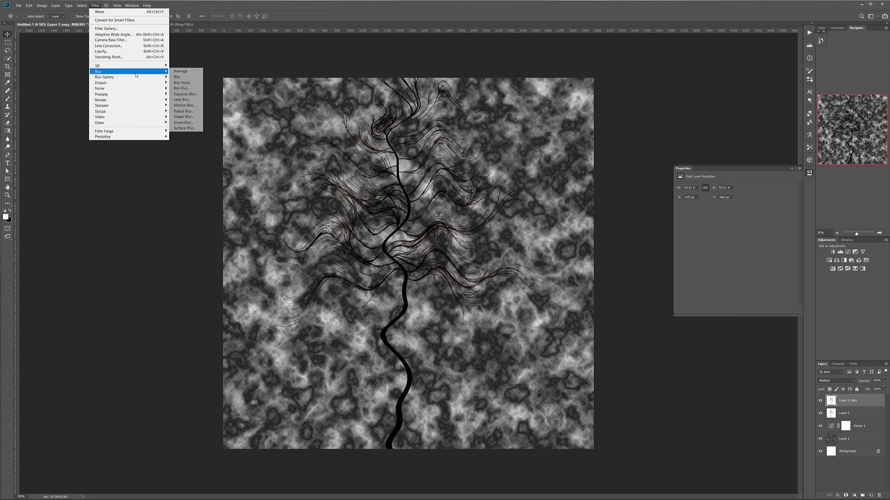
{"action": "left_click", "coordinate": [184, 94]}
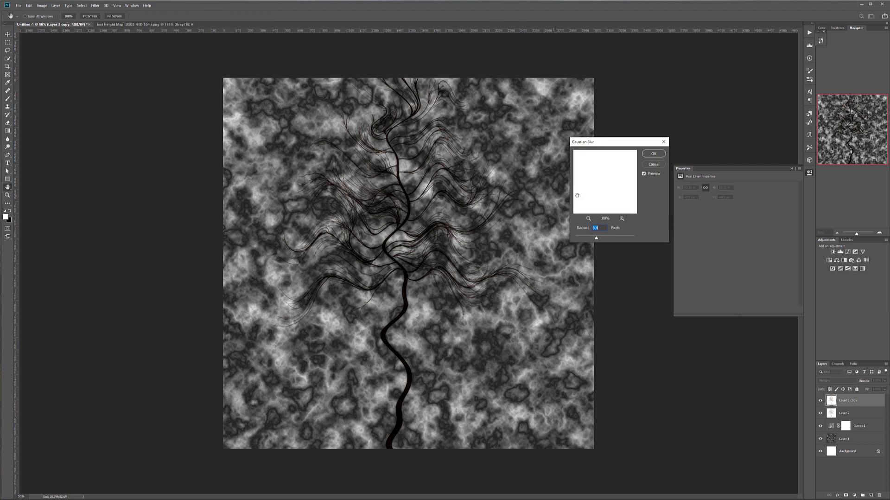
{"action": "left_click_drag", "start_coordinate": [599, 238], "coordinate": [590, 238]}
{"action": "left_click", "coordinate": [652, 153]}
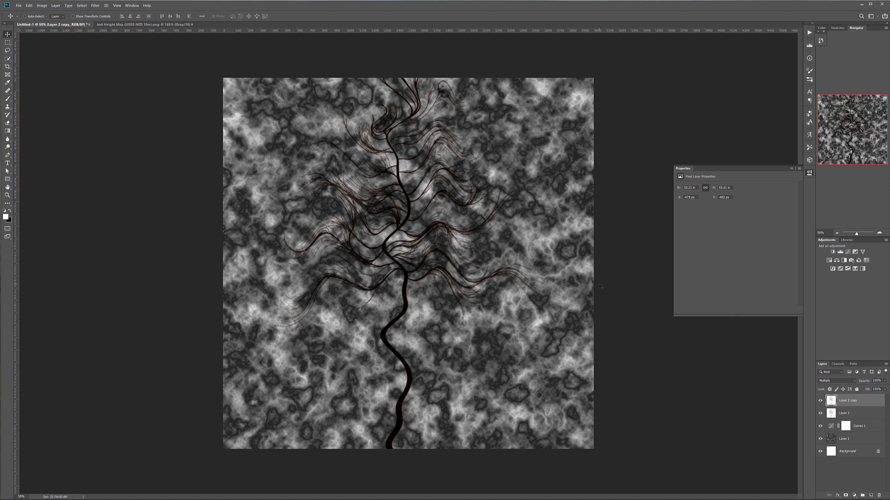
- Group the two tree layers and add a Black & White adjustment clipped to the group
{"action": "left_click", "coordinate": [859, 416], "text": "shift"}
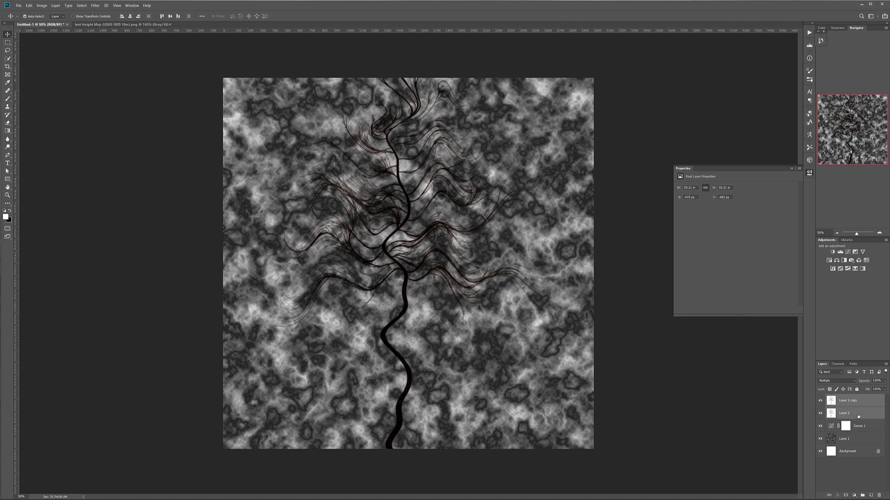
{"action": "key", "text": "ctrl+g"}
{"action": "left_click", "coordinate": [854, 494]}
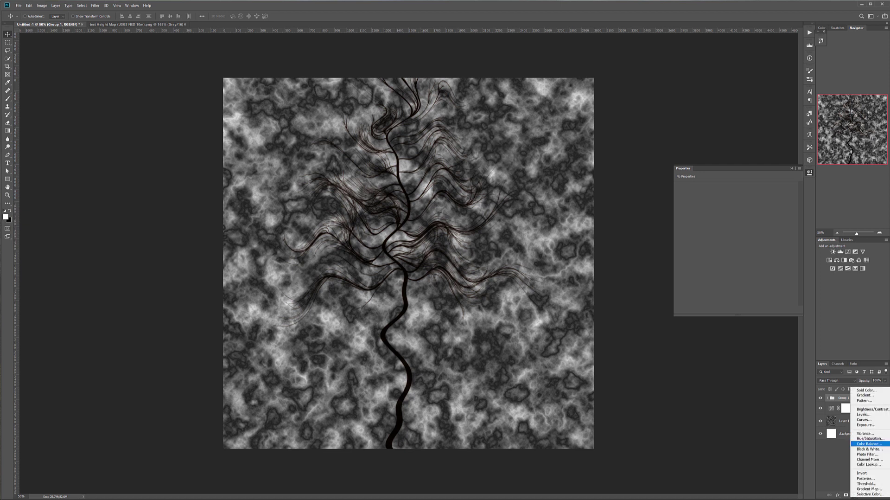
{"action": "left_click", "coordinate": [869, 448]}
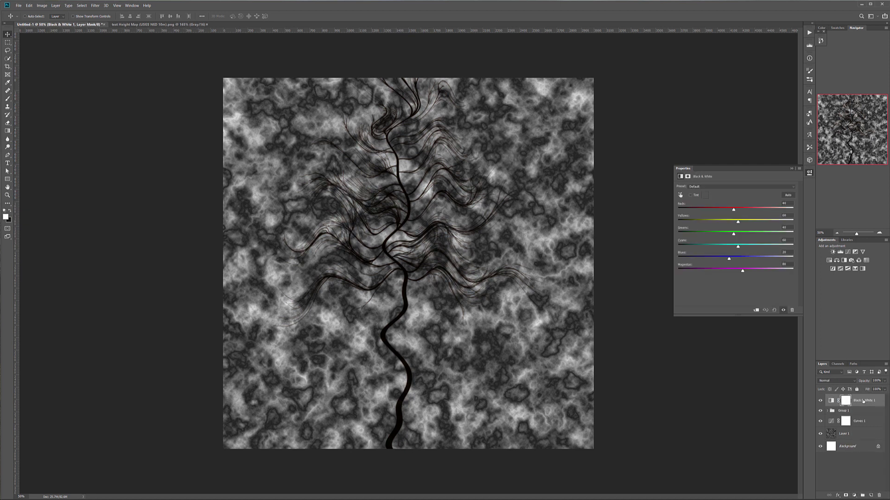
{"action": "left_click", "coordinate": [871, 405], "text": "alt"}
- Add a new layer and draw clusters of small white radial gradients in the canvas's upper-left and lower-right areas
{"action": "left_click", "coordinate": [871, 495]}
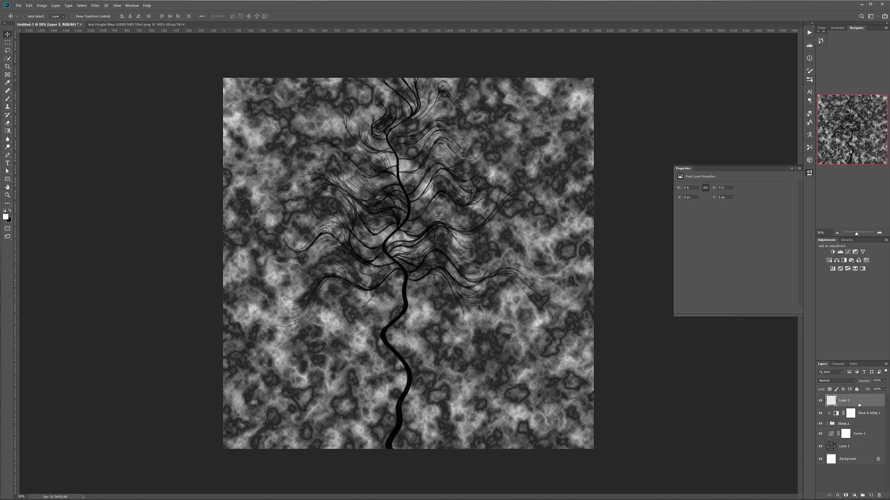
{"action": "left_click", "coordinate": [8, 131]}
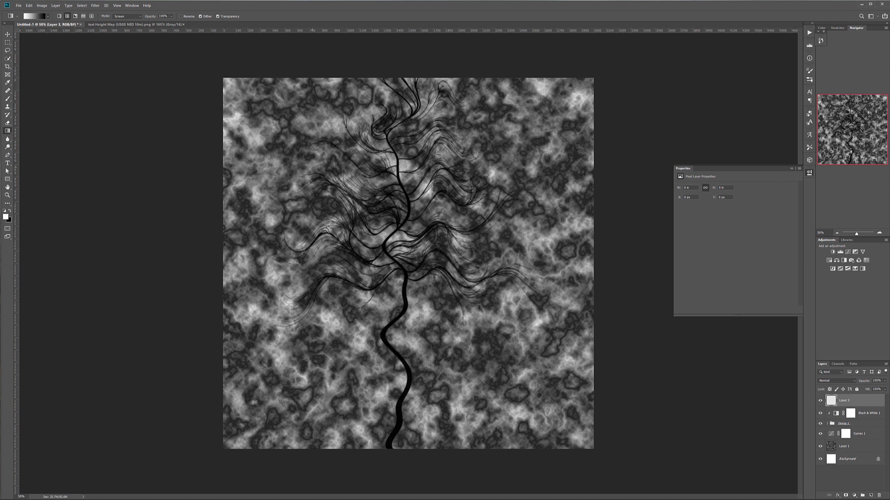
{"action": "left_click_drag", "start_coordinate": [292, 159], "coordinate": [320, 183]}
{"action": "left_click_drag", "start_coordinate": [463, 326], "coordinate": [508, 340]}
{"action": "left_click_drag", "start_coordinate": [479, 339], "coordinate": [491, 348]}
{"action": "left_click_drag", "start_coordinate": [486, 313], "coordinate": [489, 319]}
{"action": "mouse_move", "coordinate": [489, 357]}
{"action": "left_mouse_down"}
{"action": "mouse_move", "coordinate": [499, 367]}
{"action": "mouse_move", "coordinate": [487, 381]}
{"action": "mouse_move", "coordinate": [510, 361]}
{"action": "mouse_move", "coordinate": [512, 381]}
{"action": "left_mouse_up"}
{"action": "mouse_move", "coordinate": [510, 394]}
{"action": "left_mouse_down"}
{"action": "mouse_move", "coordinate": [515, 400]}
{"action": "mouse_move", "coordinate": [496, 398]}
{"action": "left_mouse_up"}
{"action": "left_click_drag", "start_coordinate": [467, 393], "coordinate": [478, 404]}
{"action": "left_click_drag", "start_coordinate": [454, 373], "coordinate": [460, 380]}
{"action": "left_click_drag", "start_coordinate": [446, 350], "coordinate": [458, 362]}
{"action": "left_click_drag", "start_coordinate": [413, 385], "coordinate": [457, 404]}
{"action": "mouse_move", "coordinate": [528, 374]}
{"action": "left_mouse_down"}
{"action": "mouse_move", "coordinate": [534, 382]}
{"action": "mouse_move", "coordinate": [543, 364]}
{"action": "left_mouse_up"}
{"action": "left_click_drag", "start_coordinate": [506, 342], "coordinate": [516, 350]}
{"action": "left_click_drag", "start_coordinate": [522, 320], "coordinate": [529, 327]}
{"action": "mouse_move", "coordinate": [519, 288]}
{"action": "left_mouse_down"}
{"action": "mouse_move", "coordinate": [529, 299]}
{"action": "mouse_move", "coordinate": [518, 297]}
{"action": "left_mouse_up"}
- Set the gradient spots layer to Screen, shift it up and slightly right, and bring up the test Height Map document
{"action": "left_click", "coordinate": [846, 380]}
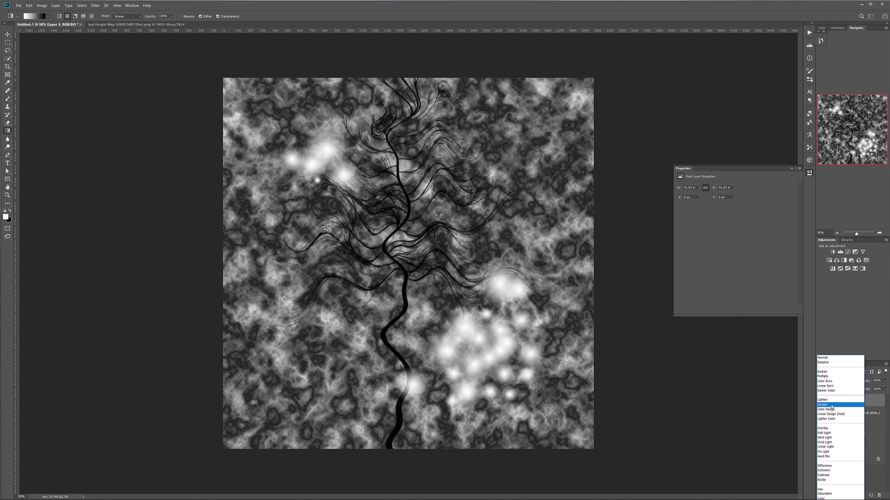
{"action": "left_click", "coordinate": [832, 405]}
{"action": "key", "text": "v"}
{"action": "left_click_drag", "start_coordinate": [334, 168], "coordinate": [360, 158]}
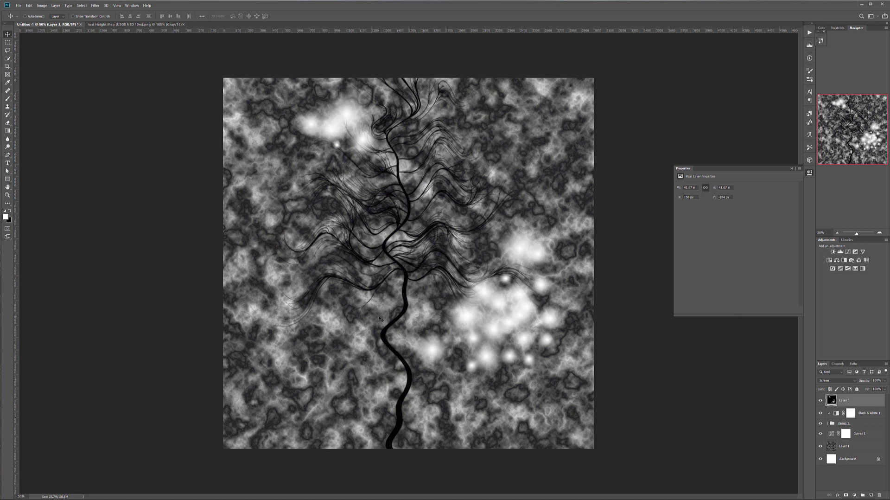
{"action": "left_click", "coordinate": [107, 25]}
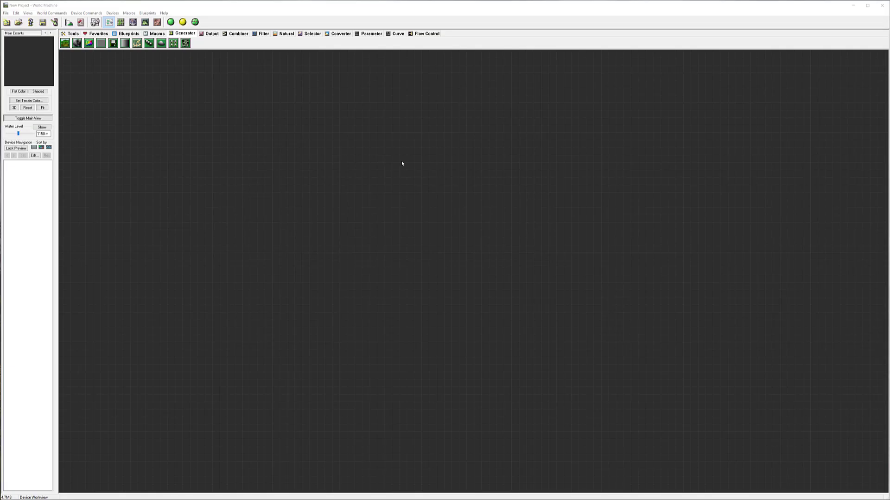
- In World Machine, add a File Input device and load test Height Map (USGS NED 10m).png into it
{"action": "left_click", "coordinate": [113, 43]}
{"action": "left_click", "coordinate": [312, 185]}
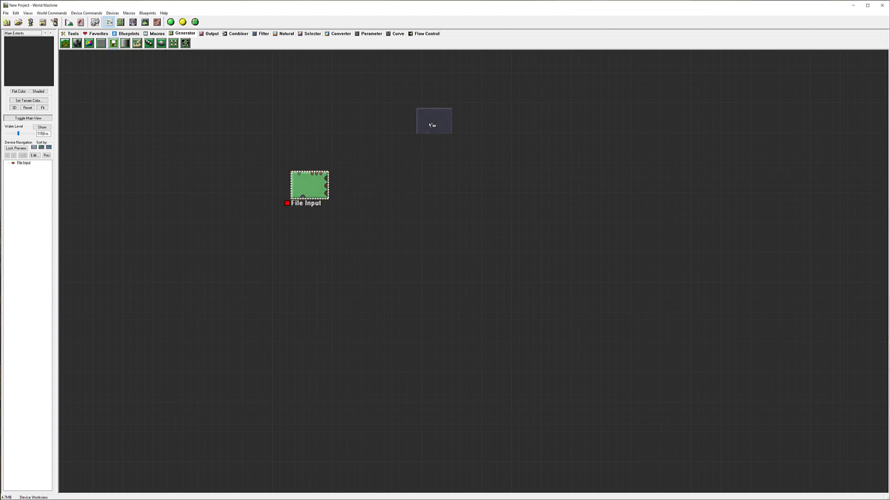
{"action": "double_click", "coordinate": [310, 184]}
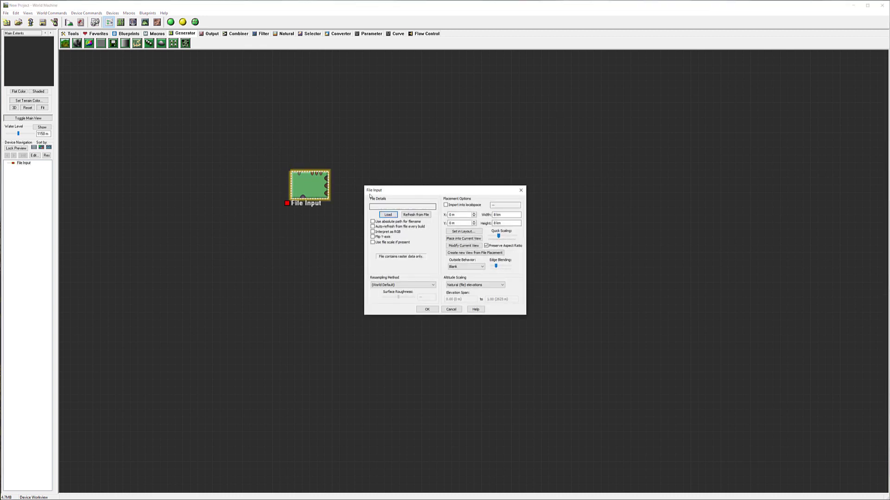
{"action": "left_click", "coordinate": [388, 215]}
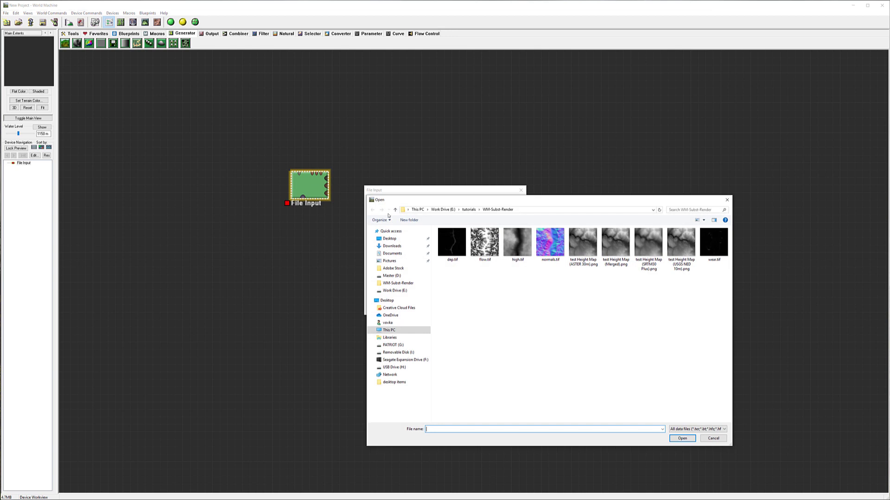
{"action": "left_click", "coordinate": [676, 246]}
{"action": "left_click", "coordinate": [683, 438]}
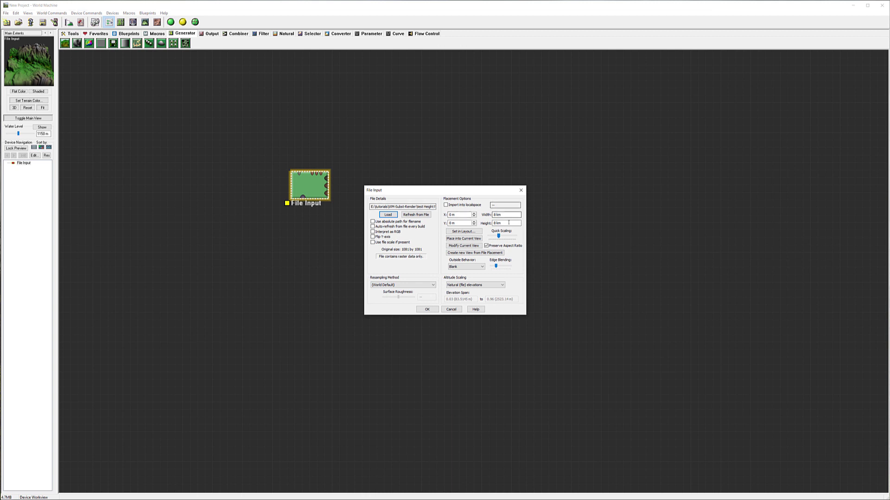
- Check the selected map area on terrain.party to find the real extent for the File Input's width
{"action": "left_click", "coordinate": [504, 215]}
{"action": "key", "text": "alt+Tab"}
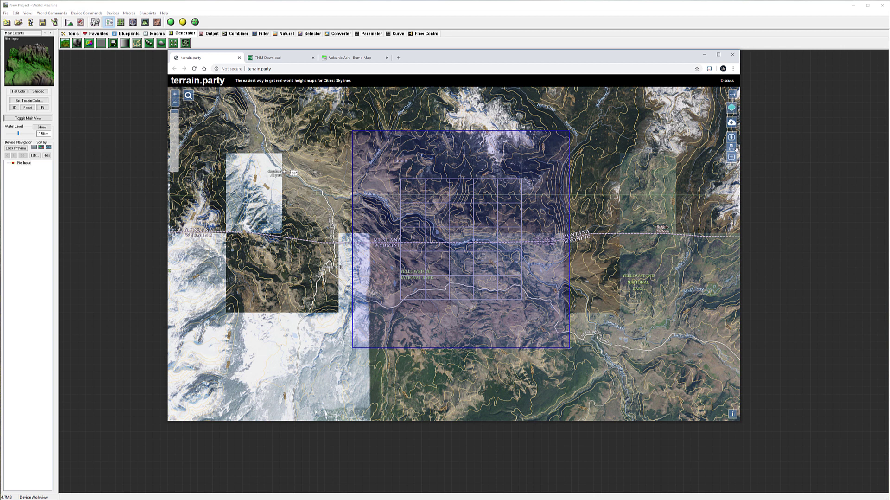
{"action": "left_click_drag", "start_coordinate": [418, 50], "coordinate": [399, 73]}
{"action": "left_click", "coordinate": [704, 79]}
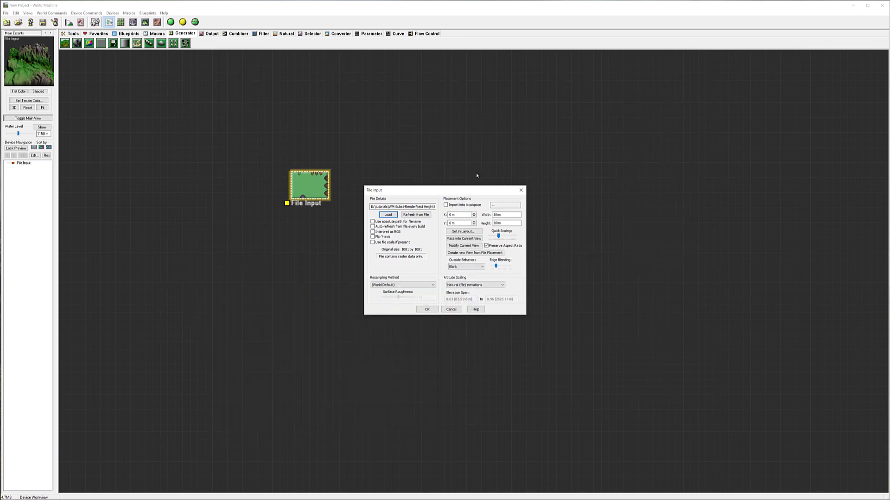
- Set the File Input's placement width and height to 19 km each
{"action": "left_click", "coordinate": [495, 215]}
{"action": "key", "text": "Return"}
{"action": "double_click", "coordinate": [309, 184]}
{"action": "left_click", "coordinate": [496, 214]}
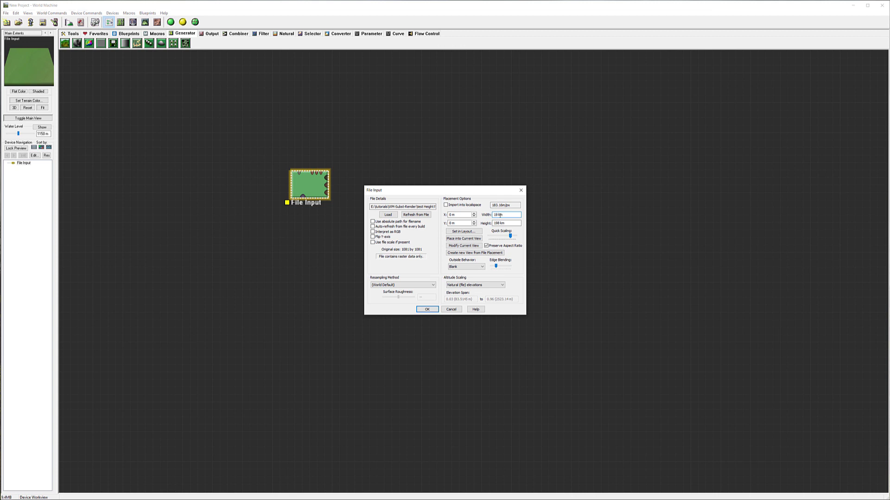
{"action": "left_click", "coordinate": [503, 223]}
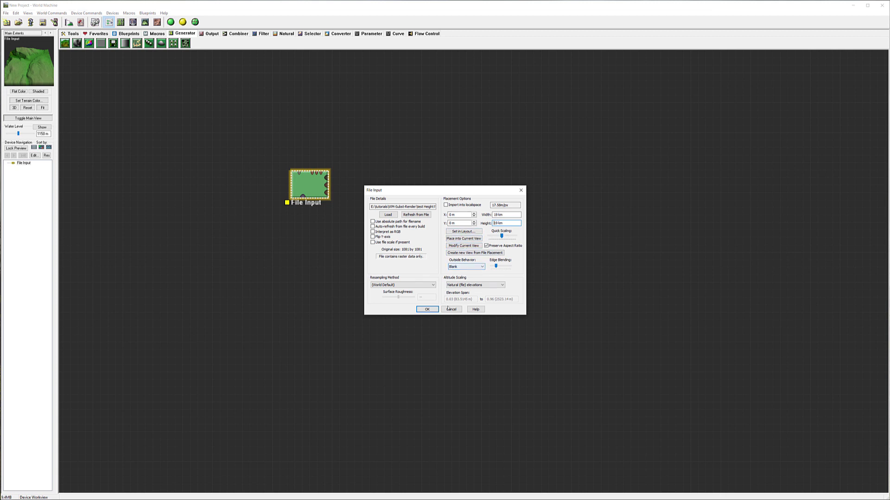
{"action": "left_click", "coordinate": [427, 309]}
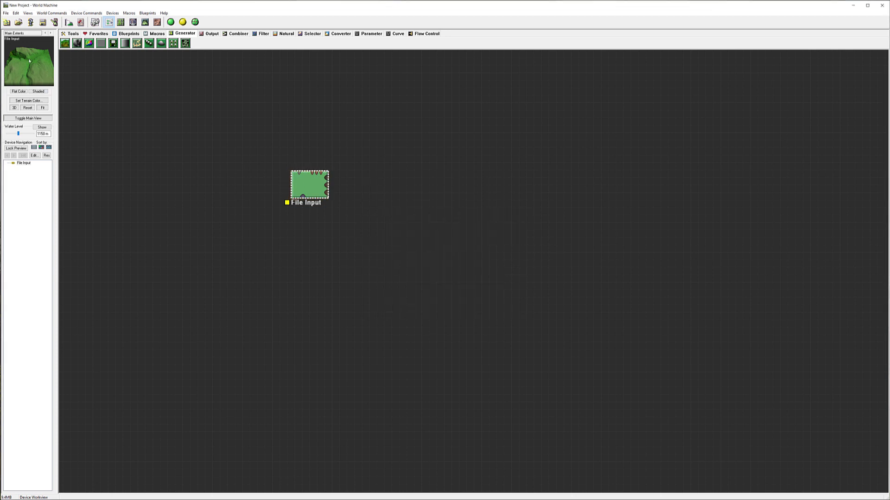
- Build the File Input terrain in the 3D view and examine its surface up close and from above
{"action": "left_click", "coordinate": [145, 22]}
{"action": "left_click", "coordinate": [182, 22]}
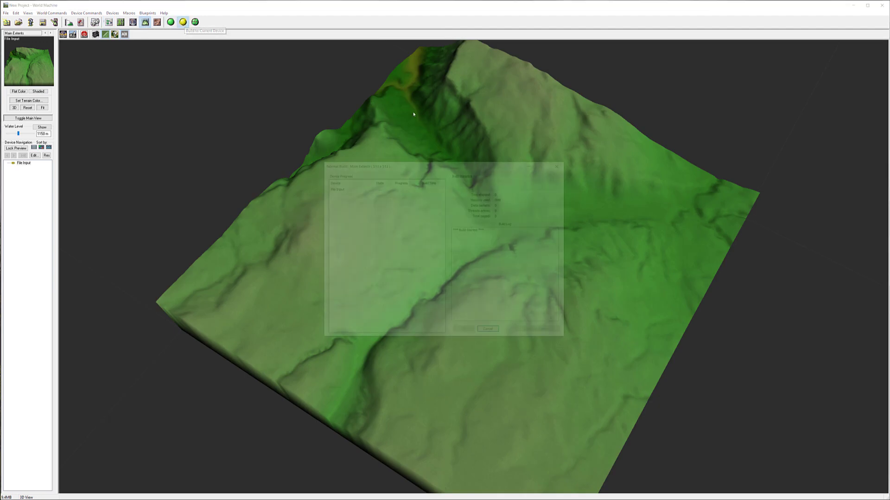
{"action": "left_click_drag", "start_coordinate": [556, 220], "coordinate": [453, 185]}
{"action": "scroll", "coordinate": [440, 269], "scroll_direction": "up", "scroll_amount": 10}
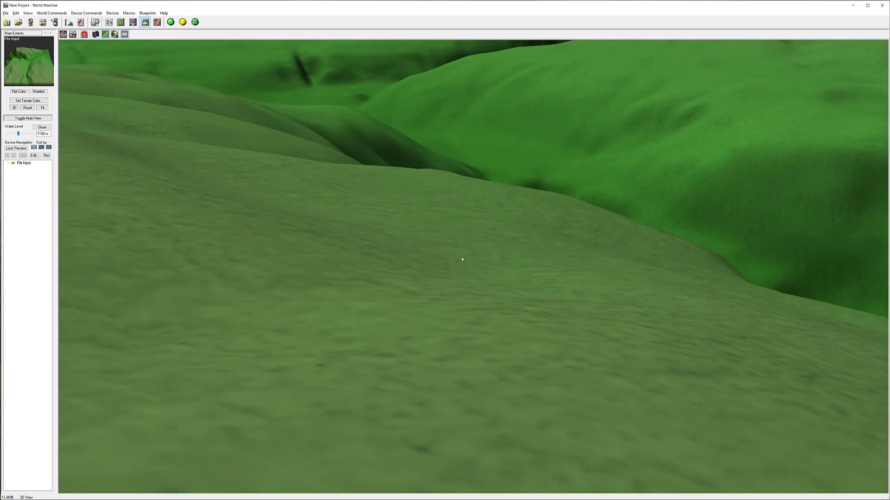
{"action": "left_click_drag", "start_coordinate": [463, 259], "coordinate": [505, 204]}
{"action": "scroll", "coordinate": [405, 260], "scroll_direction": "down", "scroll_amount": 10}
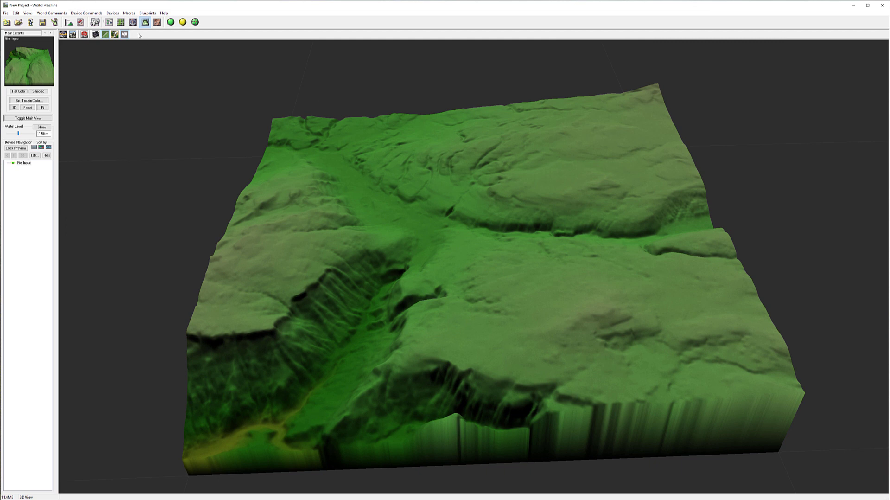
- Return to the device network, add an Advanced Perlin generator and place it beside the File Input
{"action": "left_click", "coordinate": [109, 21]}
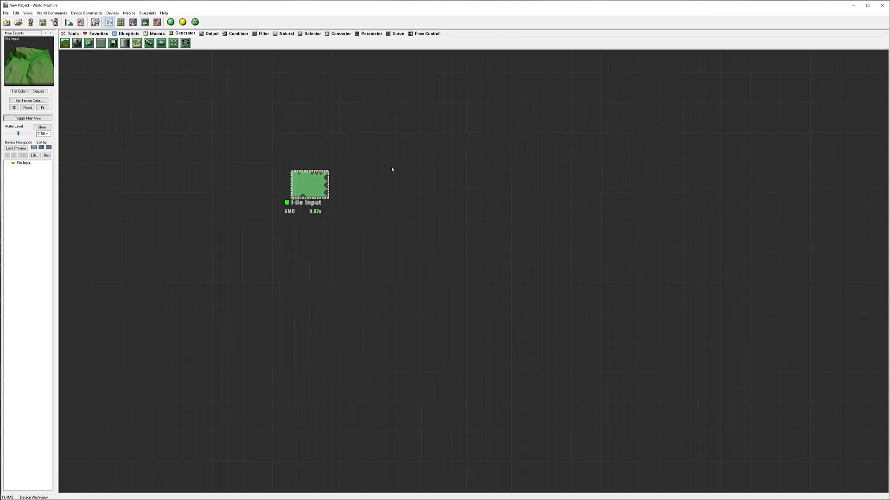
{"action": "right_click_drag", "start_coordinate": [413, 178], "coordinate": [361, 180]}
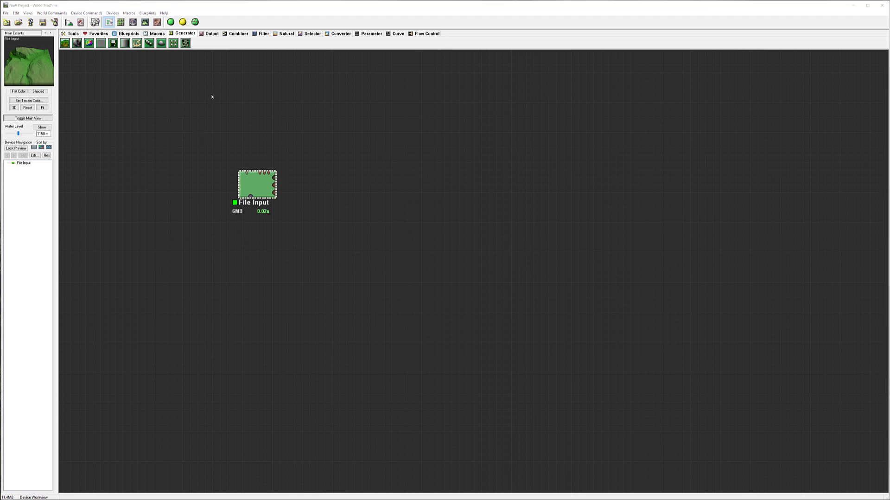
{"action": "left_click", "coordinate": [65, 44]}
{"action": "left_click", "coordinate": [334, 253]}
{"action": "left_click_drag", "start_coordinate": [327, 259], "coordinate": [396, 214]}
- Try connecting the File Input's output to the Advanced Perlin's mask input and build the terrain in 3D
{"action": "left_click", "coordinate": [270, 174]}
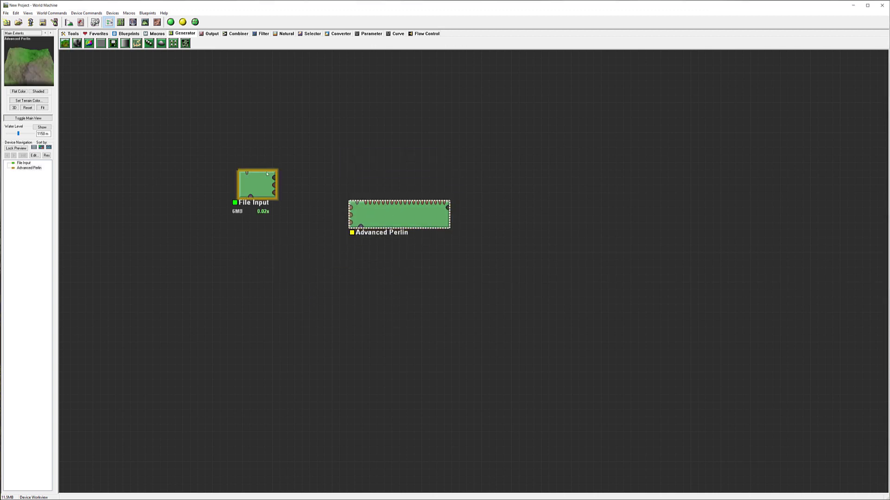
{"action": "left_click_drag", "start_coordinate": [273, 178], "coordinate": [344, 129]}
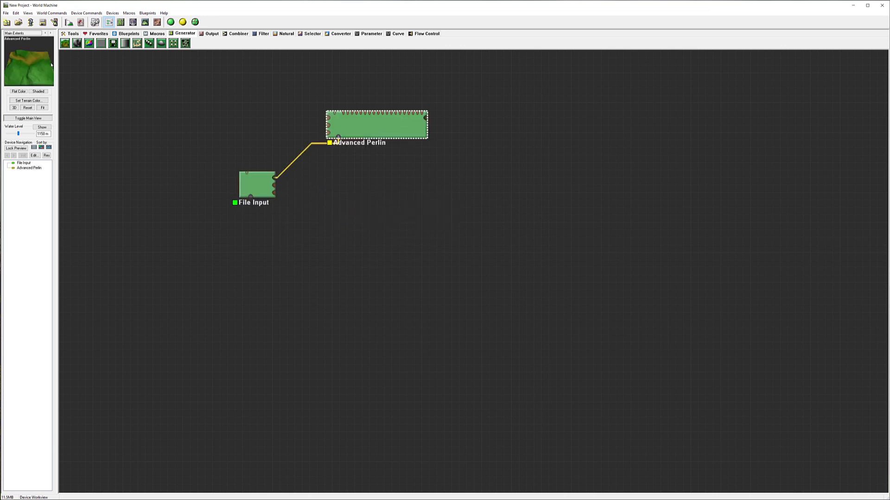
{"action": "left_click", "coordinate": [145, 22]}
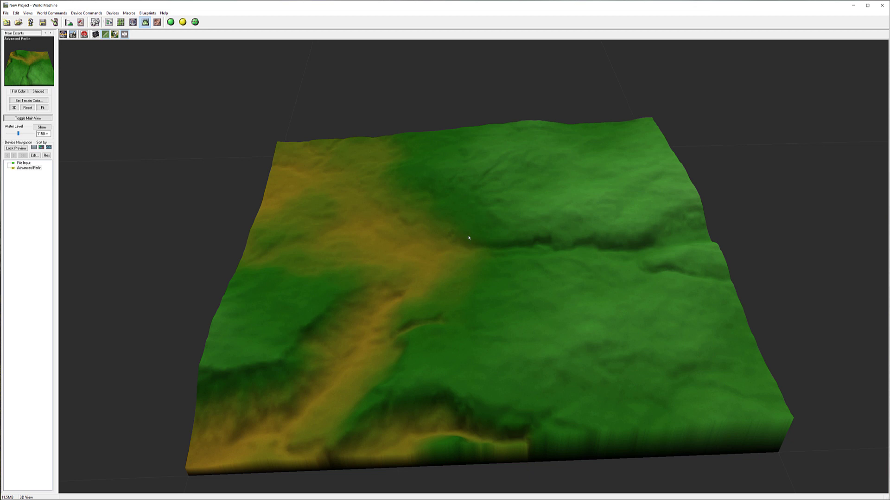
{"action": "left_click", "coordinate": [171, 21]}
{"action": "left_click_drag", "start_coordinate": [410, 345], "coordinate": [440, 347]}
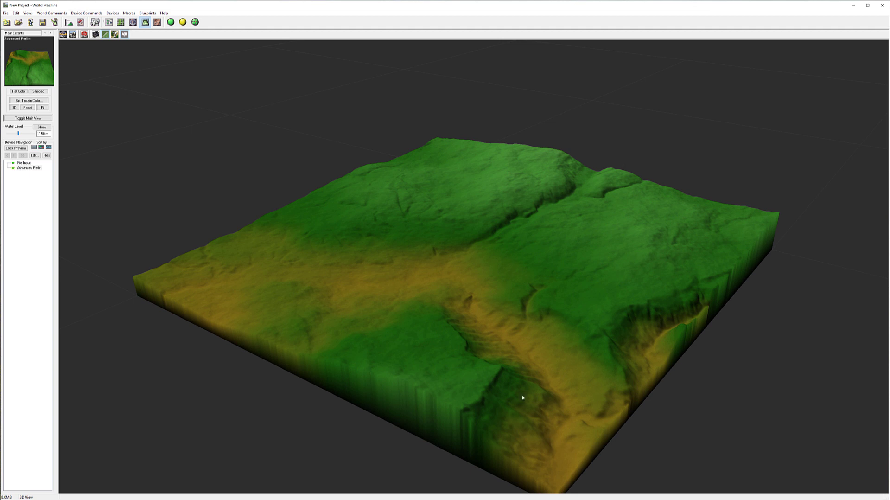
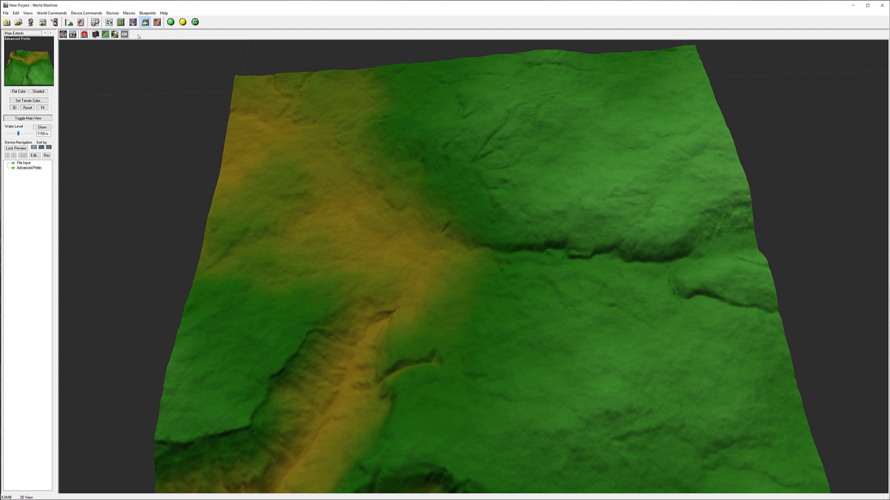
- Disconnect the File Input from the Advanced Perlin's mask input and place the Advanced Perlin level with the File Input
{"action": "left_click", "coordinate": [108, 22]}
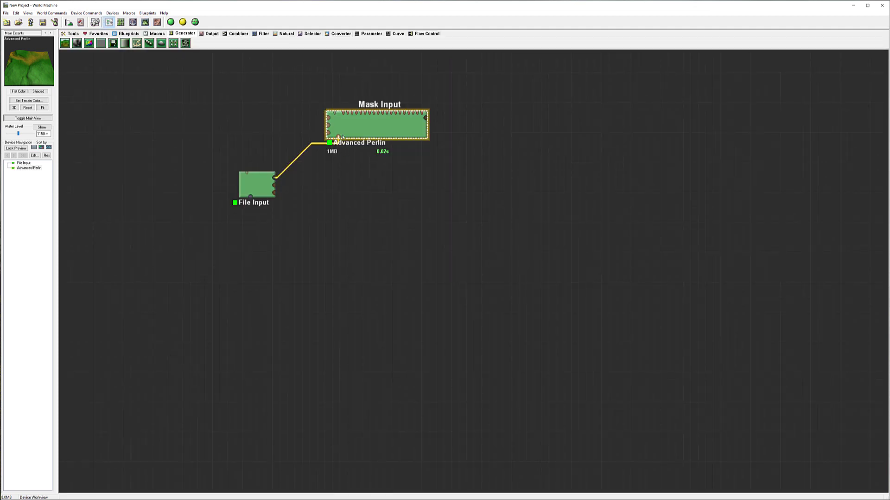
{"action": "left_click_drag", "start_coordinate": [339, 137], "coordinate": [348, 177]}
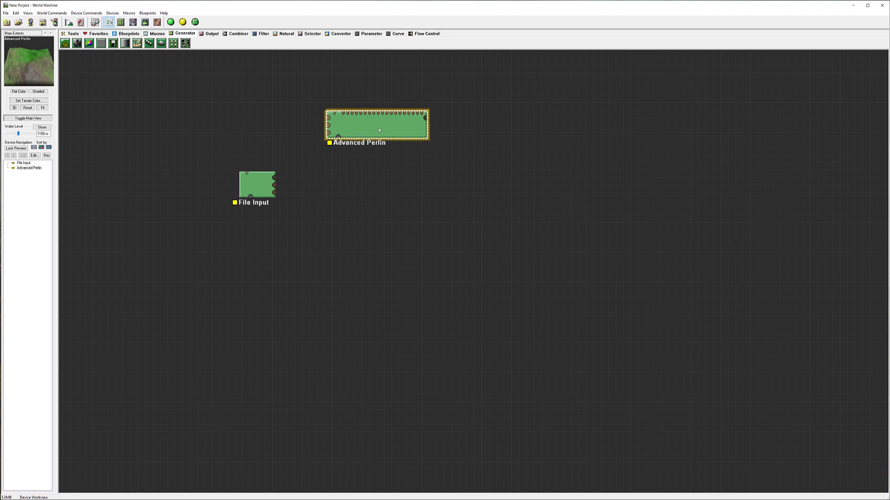
{"action": "left_click_drag", "start_coordinate": [380, 131], "coordinate": [395, 192]}
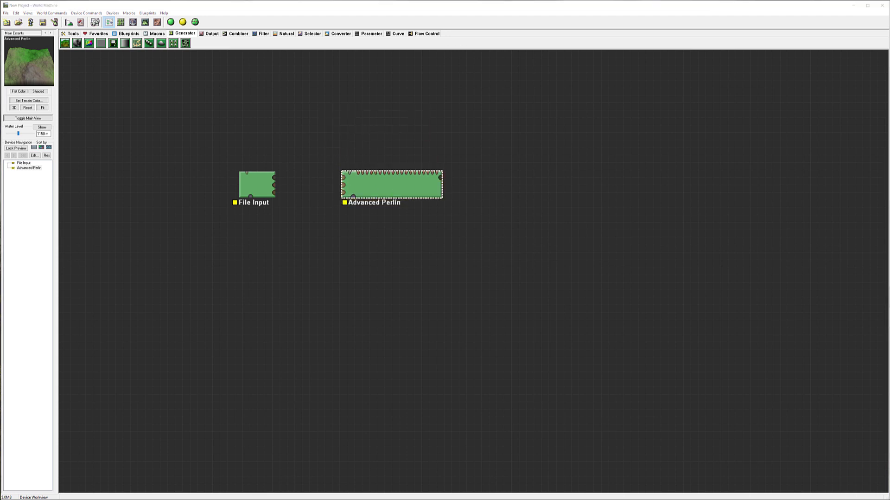
- Stack the Advanced Perlin below the File Input in the device network, leaving space beside both devices
{"action": "left_click_drag", "start_coordinate": [395, 191], "coordinate": [311, 260]}
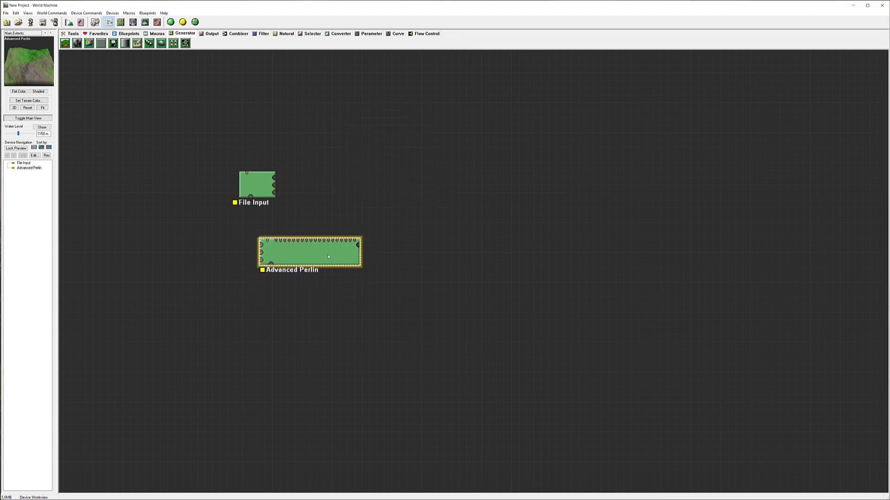
{"action": "left_click_drag", "start_coordinate": [279, 184], "coordinate": [339, 193]}
{"action": "left_click", "coordinate": [303, 262]}
{"action": "left_click", "coordinate": [317, 192]}
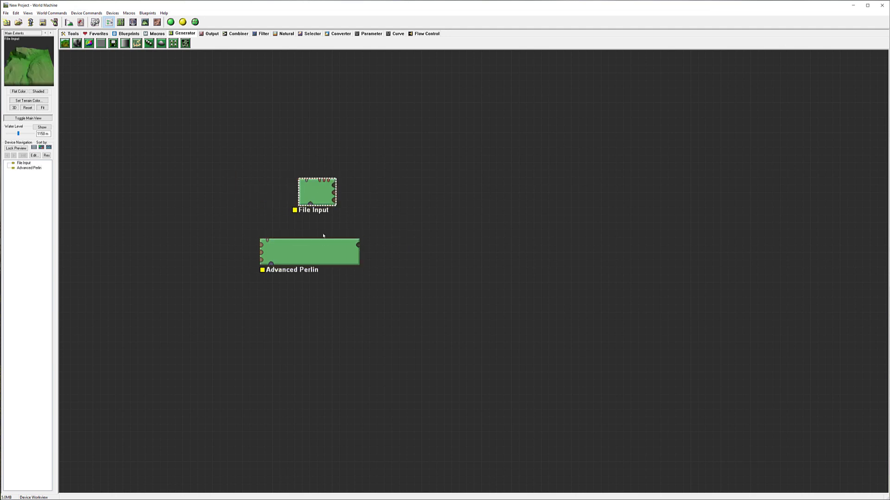
{"action": "left_click", "coordinate": [326, 254]}
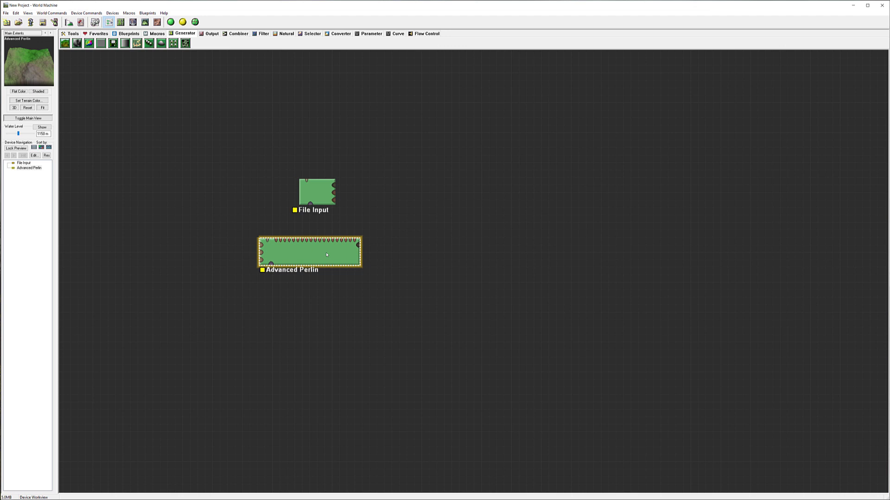
- Configure the Advanced Perlin with a feature scale of about 1.09 km, Billowy style and a middle elevation of about 582 m
{"action": "double_click", "coordinate": [326, 254]}
{"action": "left_click_drag", "start_coordinate": [403, 199], "coordinate": [384, 202]}
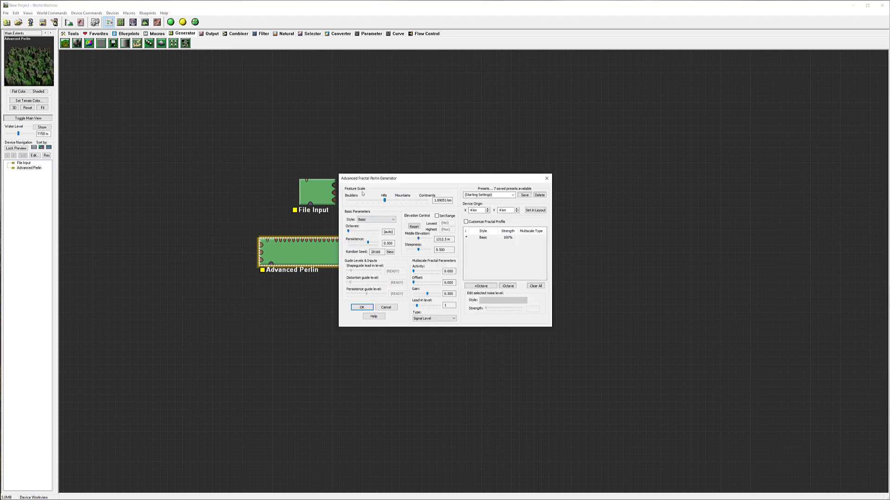
{"action": "left_click", "coordinate": [382, 220]}
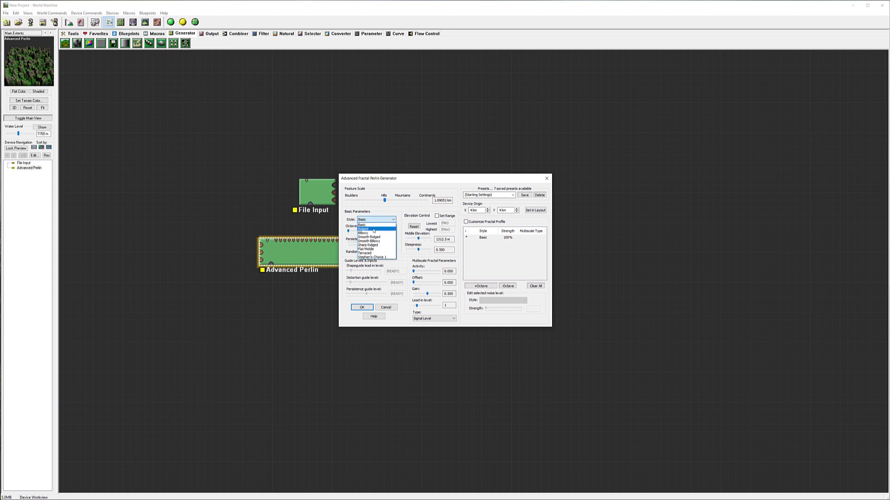
{"action": "left_click", "coordinate": [367, 233]}
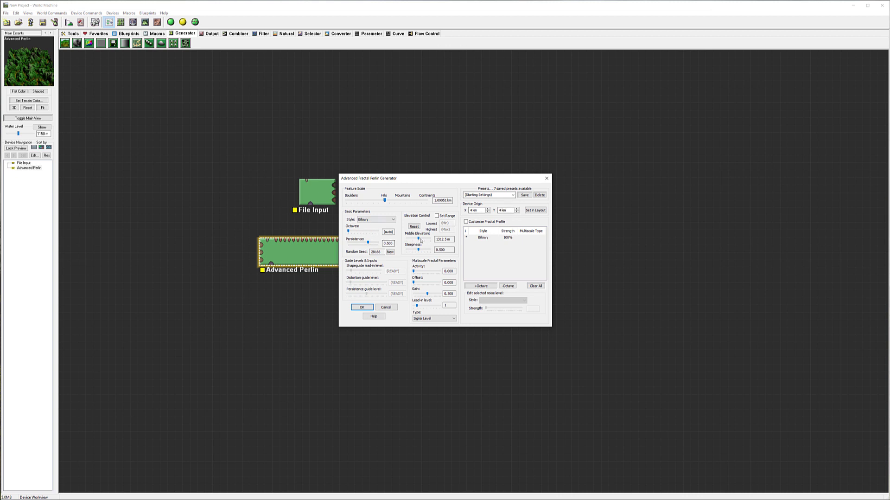
{"action": "left_click_drag", "start_coordinate": [419, 239], "coordinate": [412, 239]}
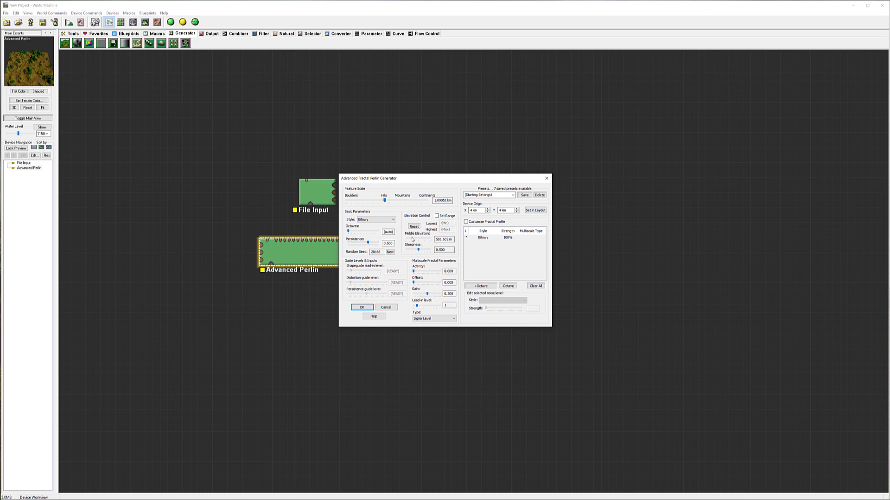
{"action": "left_click", "coordinate": [362, 307]}
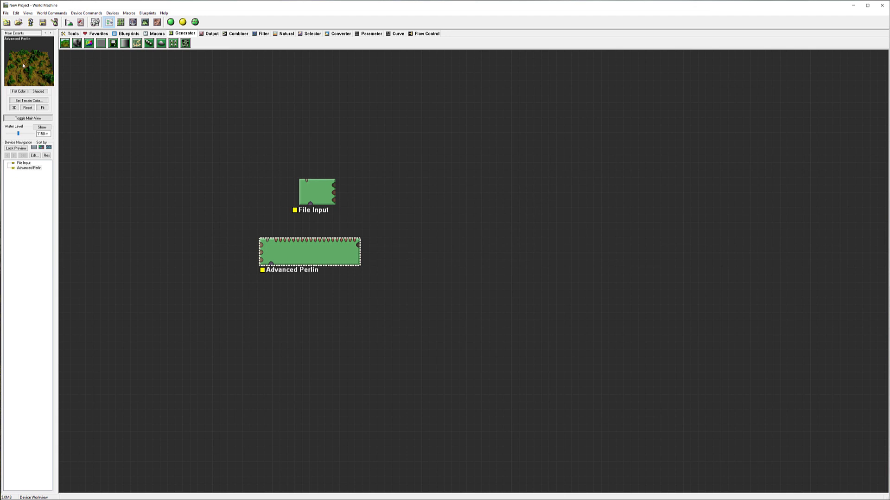
- Add a Combiner device to the network, to the right of the File Input and Advanced Perlin
{"action": "left_click", "coordinate": [240, 34]}
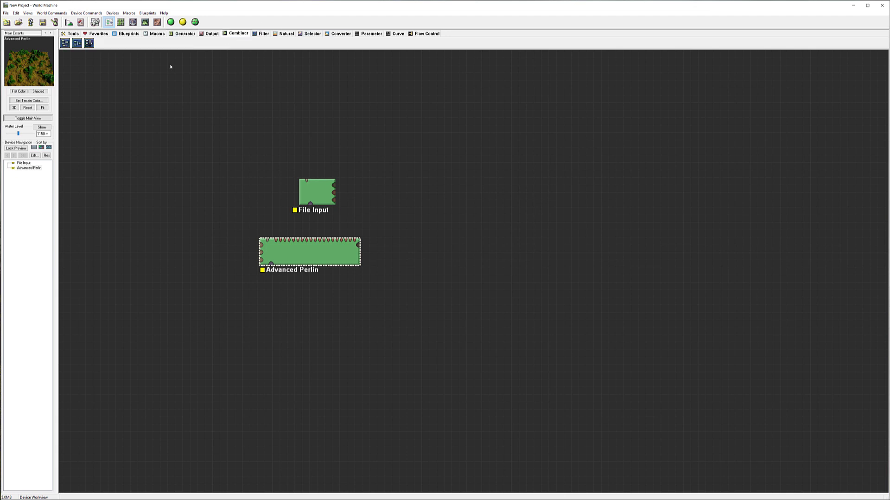
{"action": "left_click", "coordinate": [77, 43]}
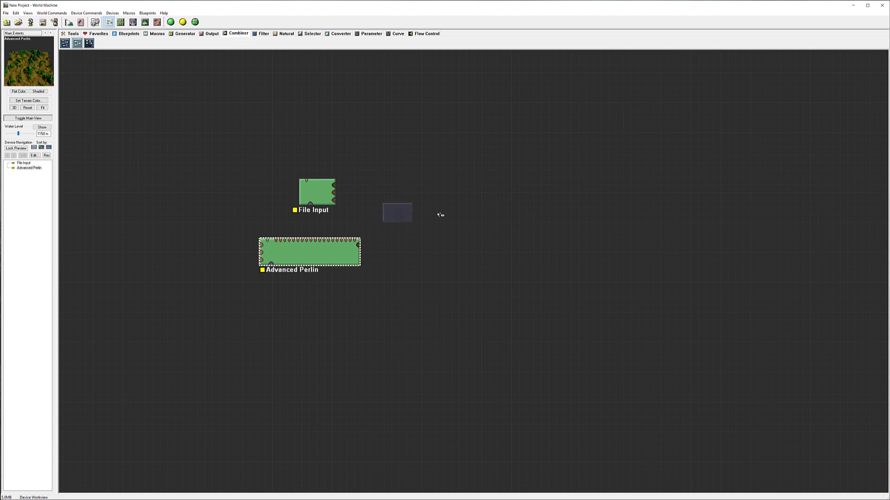
{"action": "left_click", "coordinate": [469, 225]}
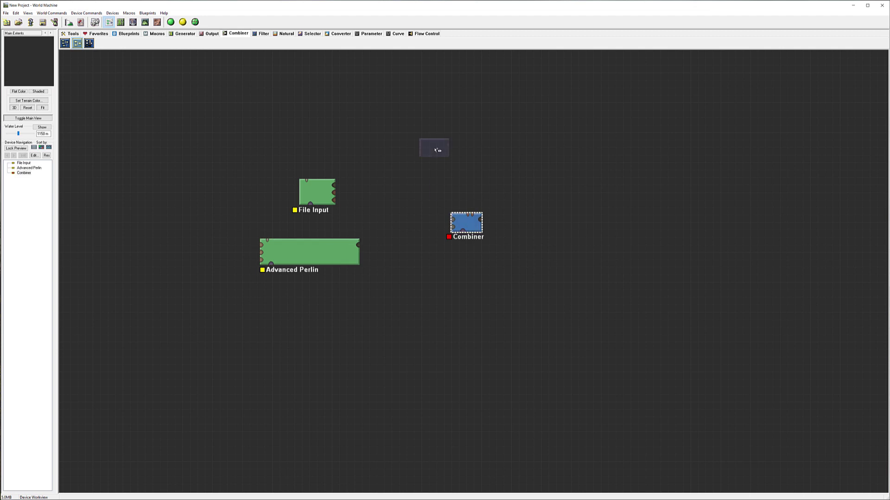
- Connect the File Input to the Combiner's first input and the Advanced Perlin to its second input
{"action": "left_click", "coordinate": [337, 190]}
{"action": "left_click_drag", "start_coordinate": [337, 191], "coordinate": [453, 219]}
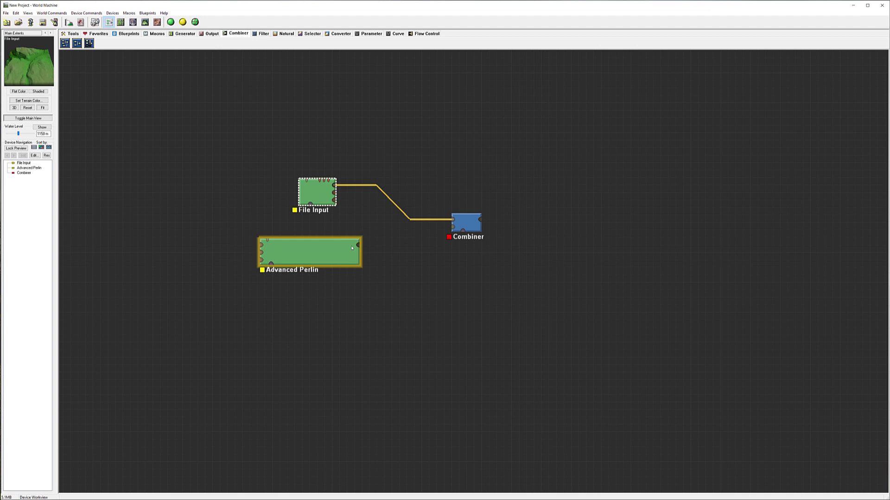
{"action": "left_click", "coordinate": [357, 247]}
{"action": "left_click_drag", "start_coordinate": [359, 247], "coordinate": [454, 226]}
- Set the Combiner's method to Add and its strength to 0.15625
{"action": "left_click", "coordinate": [467, 227]}
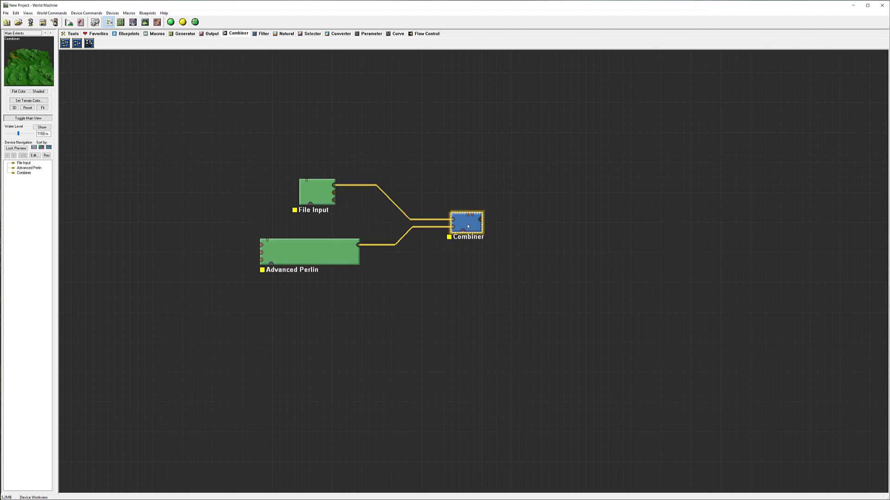
{"action": "double_click", "coordinate": [468, 227]}
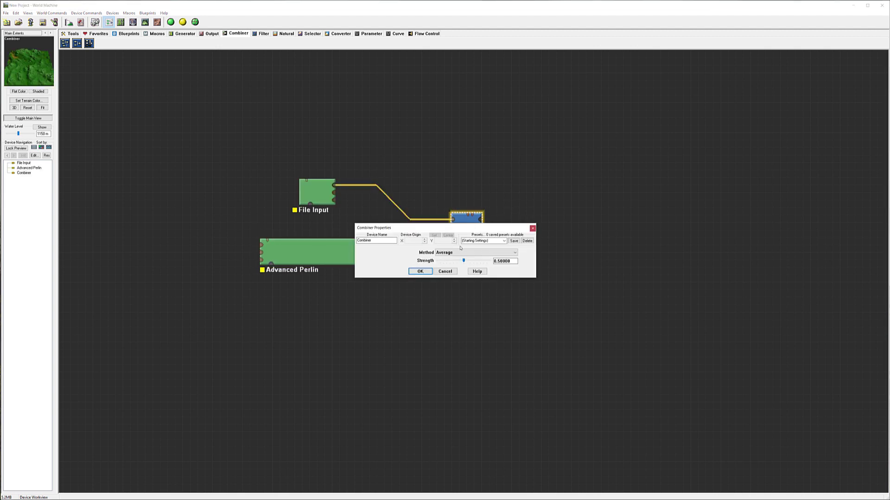
{"action": "left_click", "coordinate": [463, 254]}
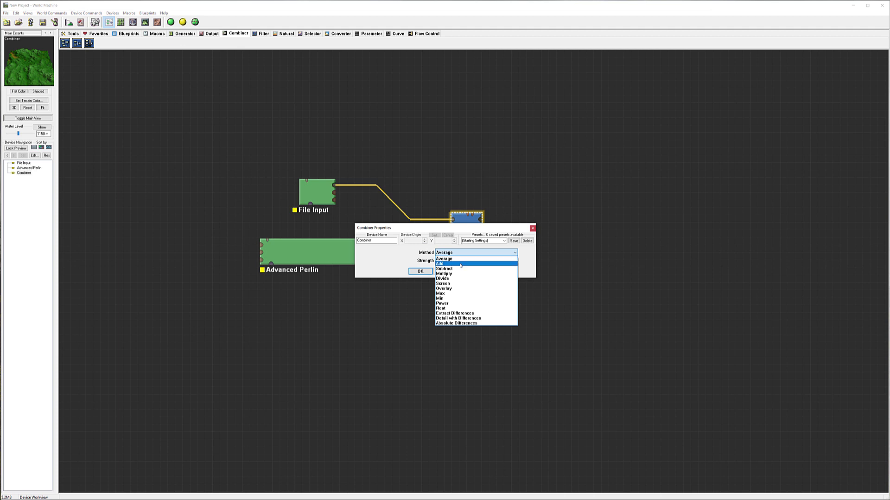
{"action": "left_click", "coordinate": [463, 263]}
{"action": "mouse_move", "coordinate": [464, 260]}
{"action": "left_mouse_down"}
{"action": "mouse_move", "coordinate": [423, 262]}
{"action": "mouse_move", "coordinate": [447, 264]}
{"action": "left_mouse_up"}
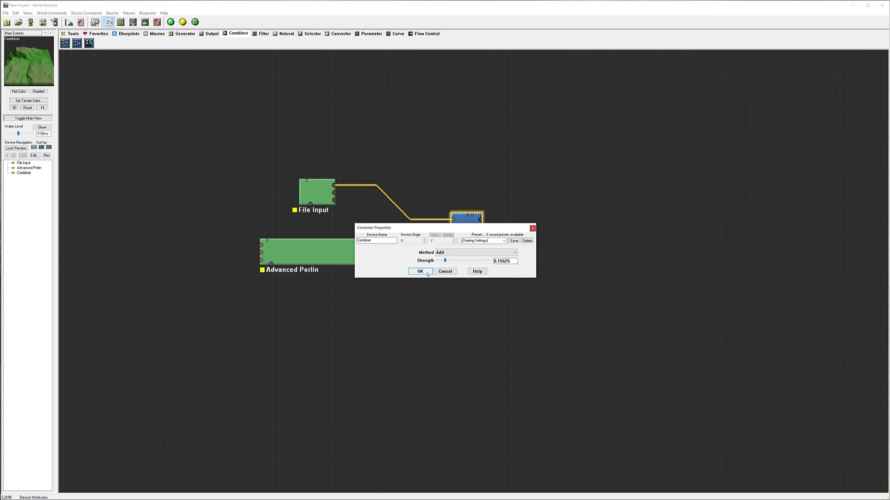
{"action": "left_click", "coordinate": [427, 272]}
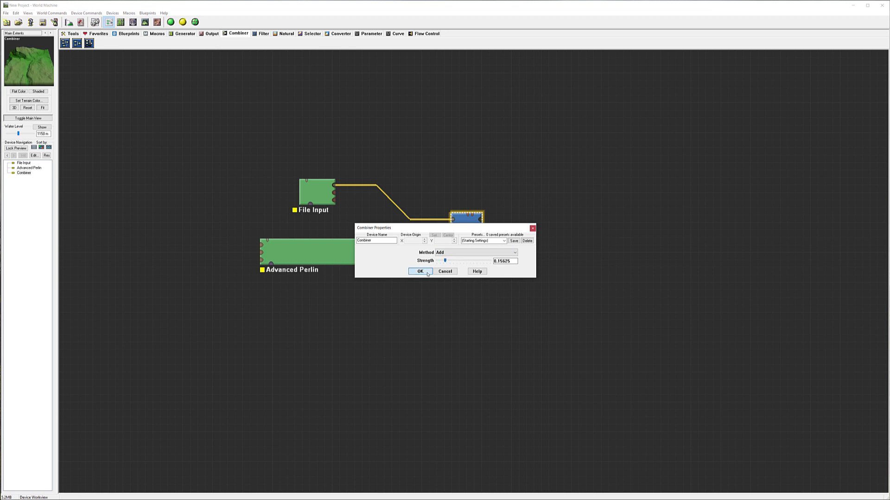
- Build the combined terrain and examine the Combiner's output across nearly the whole 3D view from another angle
{"action": "left_click", "coordinate": [182, 25]}
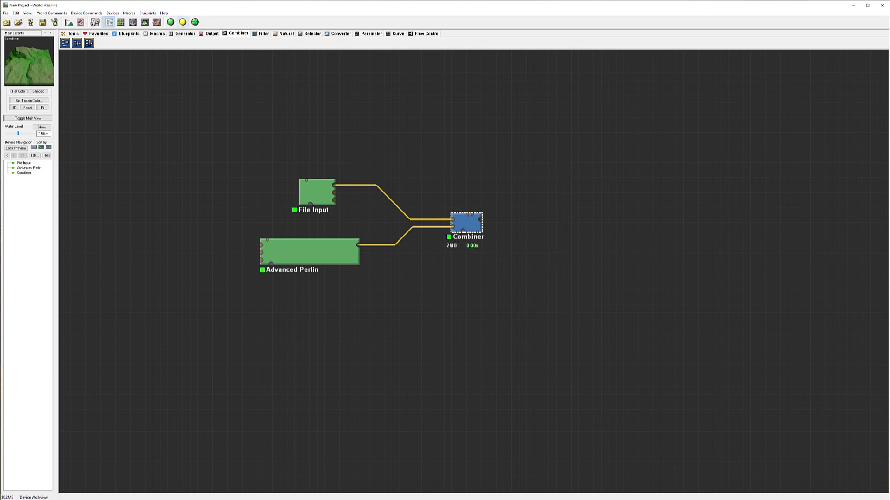
{"action": "left_click", "coordinate": [145, 22]}
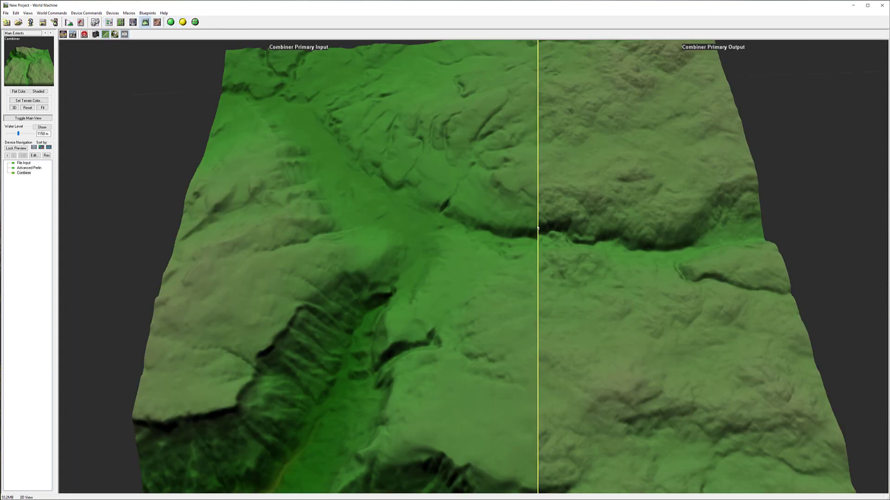
{"action": "left_click_drag", "start_coordinate": [538, 226], "coordinate": [100, 209]}
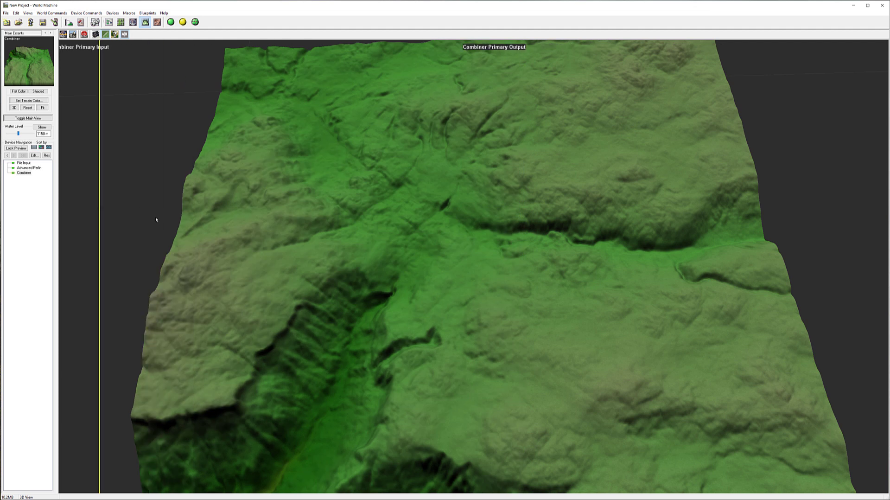
{"action": "left_click_drag", "start_coordinate": [612, 222], "coordinate": [494, 194]}
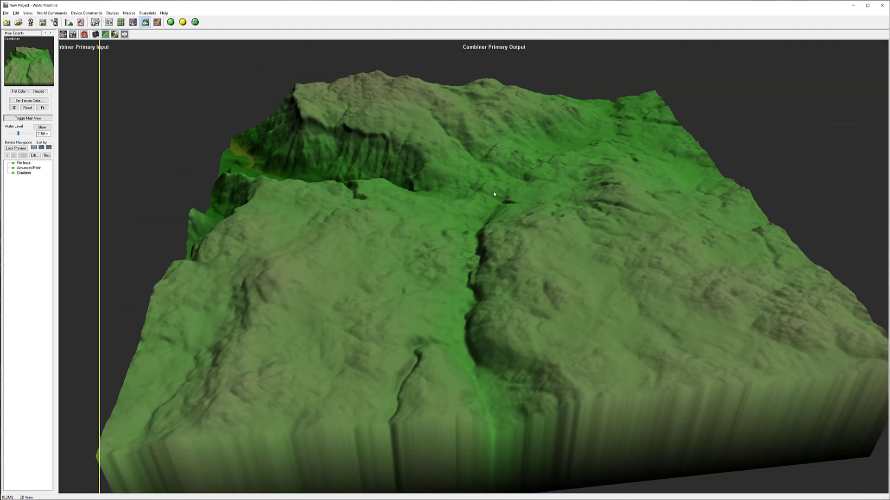
- Raise the Combiner's strength to about 0.3 and compare its input and output in the 3D view
{"action": "double_click", "coordinate": [26, 172]}
{"action": "left_click_drag", "start_coordinate": [445, 261], "coordinate": [420, 261]}
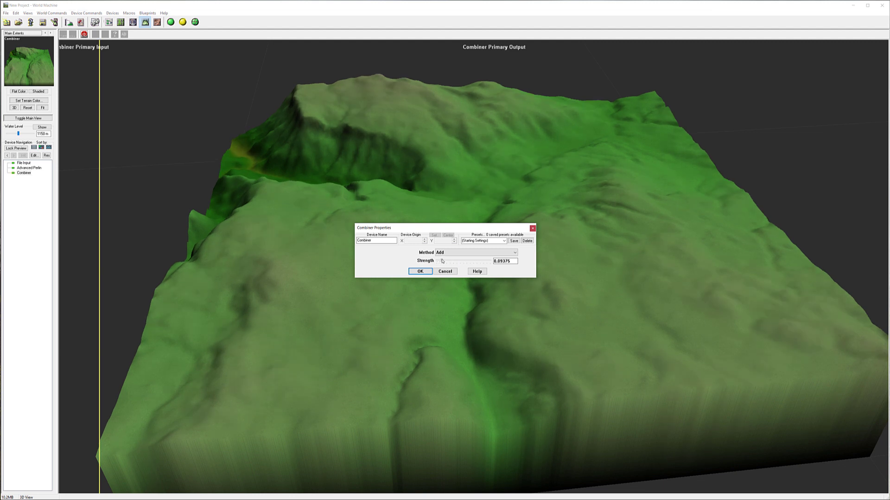
{"action": "mouse_move", "coordinate": [438, 261]}
{"action": "left_mouse_down"}
{"action": "mouse_move", "coordinate": [480, 263]}
{"action": "mouse_move", "coordinate": [452, 262]}
{"action": "left_mouse_up"}
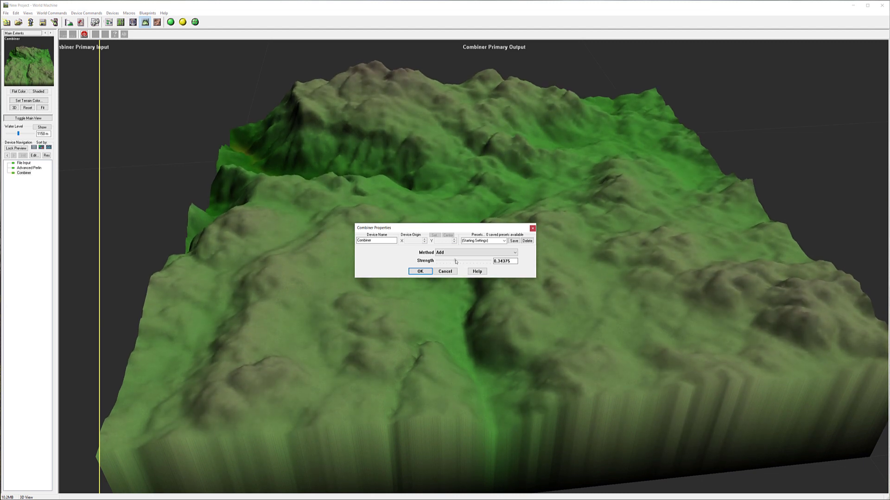
{"action": "left_click", "coordinate": [420, 272]}
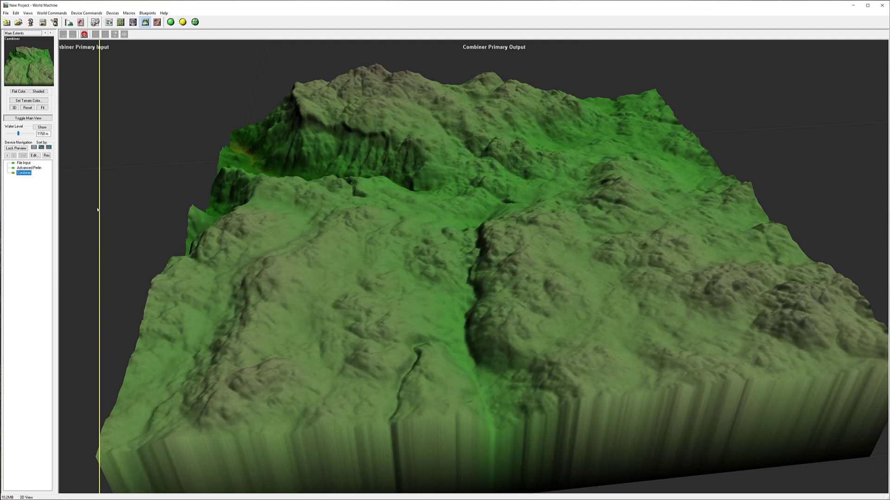
{"action": "left_click_drag", "start_coordinate": [99, 205], "coordinate": [137, 195]}
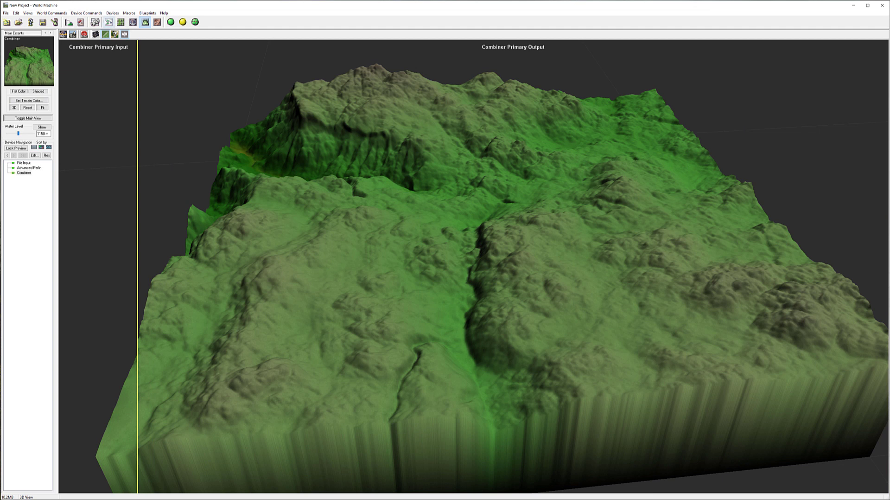
- Return to the device network, add a Terrace filter to the right of the Combiner and connect the Combiner's output to it
{"action": "left_click", "coordinate": [112, 24]}
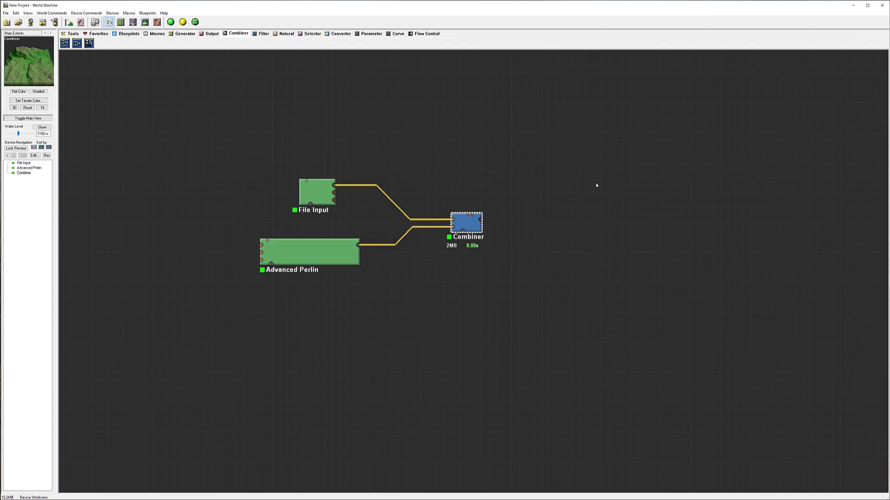
{"action": "left_click", "coordinate": [263, 34]}
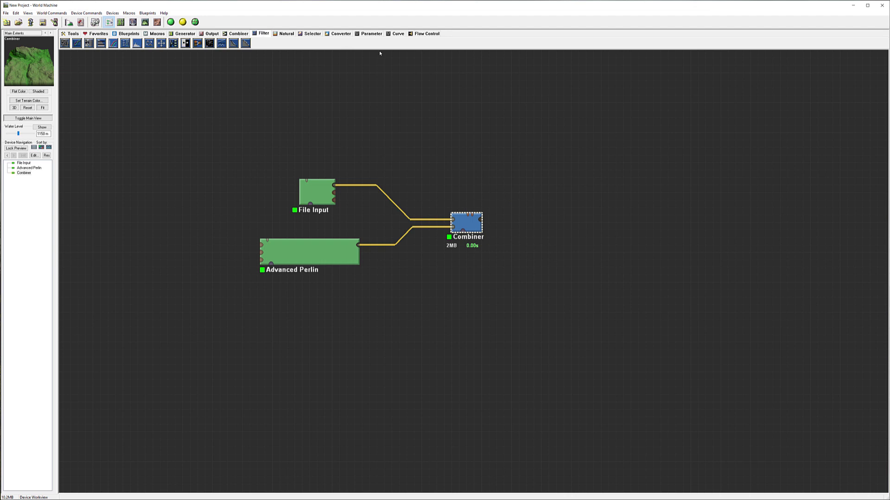
{"action": "left_click", "coordinate": [246, 44]}
{"action": "left_click", "coordinate": [554, 228]}
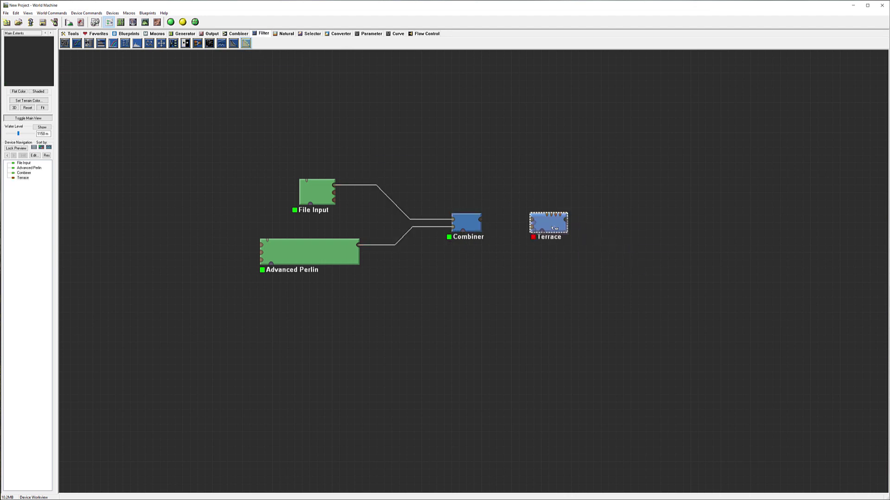
{"action": "left_click_drag", "start_coordinate": [481, 219], "coordinate": [533, 221]}
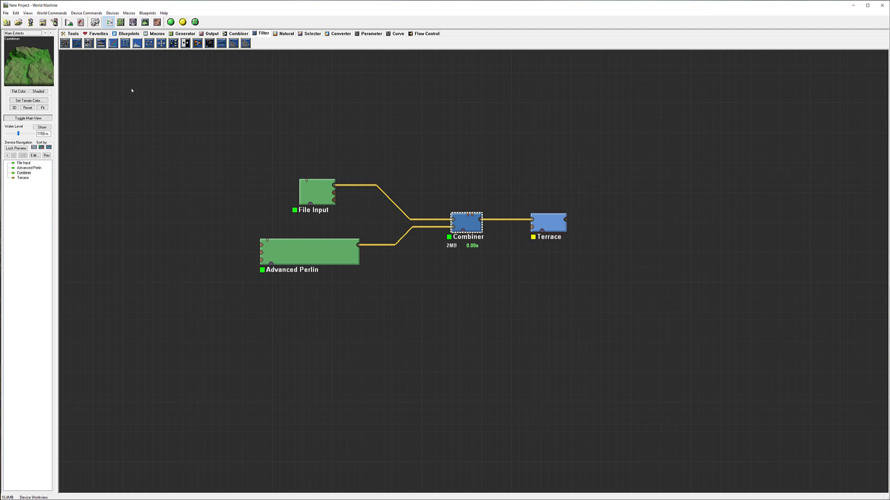
- Set the Terrace device's number of terraces to 9
{"action": "double_click", "coordinate": [559, 220]}
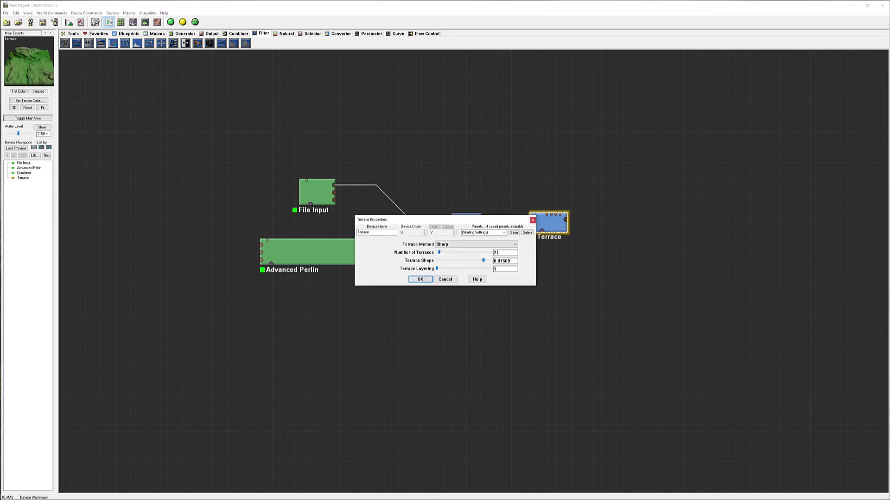
{"action": "type", "text": "9"}
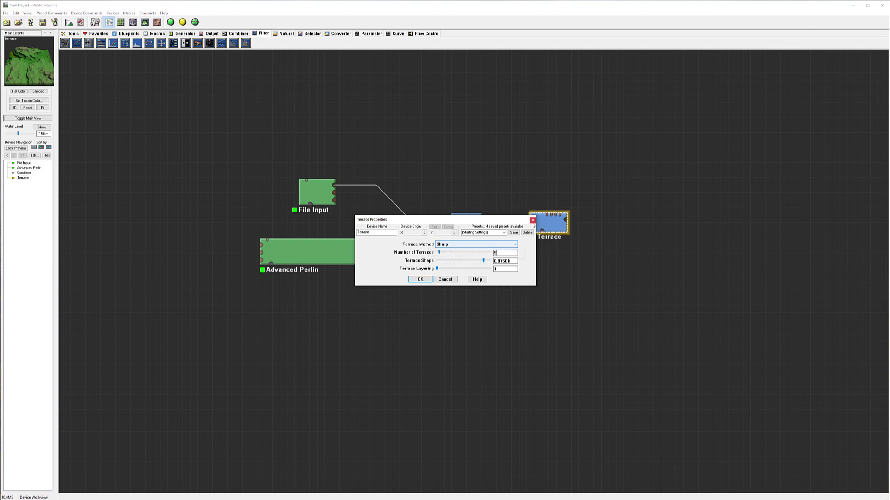
{"action": "left_click", "coordinate": [420, 279]}
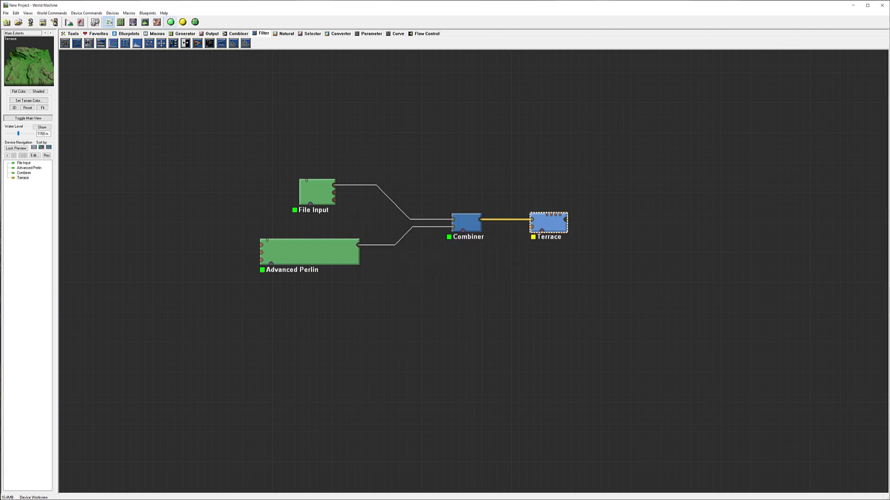
- Build the terraced terrain in the 3D view and shift the input/output divider to compare both
{"action": "left_click", "coordinate": [145, 22]}
{"action": "left_click", "coordinate": [181, 22]}
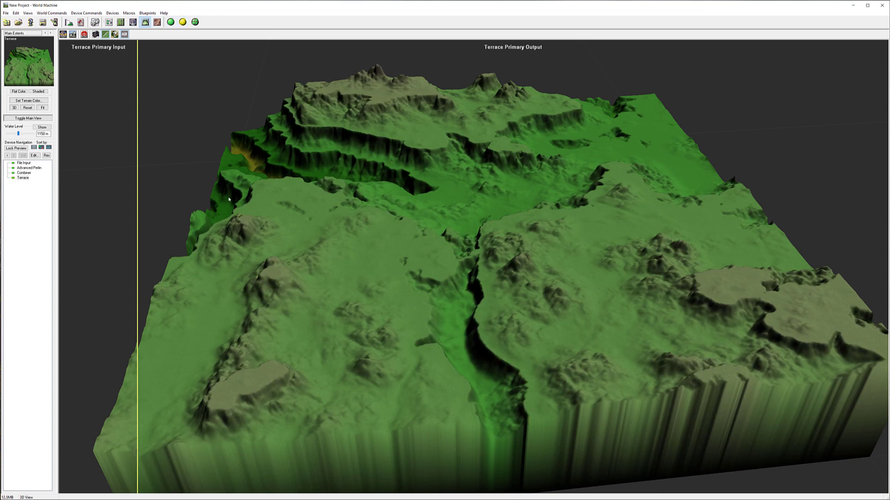
{"action": "left_click_drag", "start_coordinate": [137, 222], "coordinate": [159, 223]}
- Set the Terrace device to the Smooth method with terrace shape 0.99 and terrace layering 6
{"action": "double_click", "coordinate": [23, 178]}
{"action": "left_click", "coordinate": [480, 244]}
{"action": "left_click", "coordinate": [461, 254]}
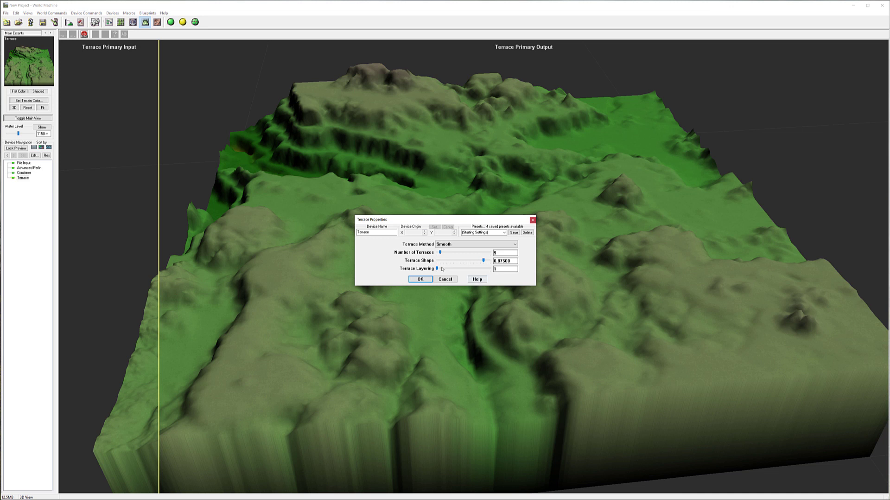
{"action": "left_click_drag", "start_coordinate": [480, 262], "coordinate": [445, 262]}
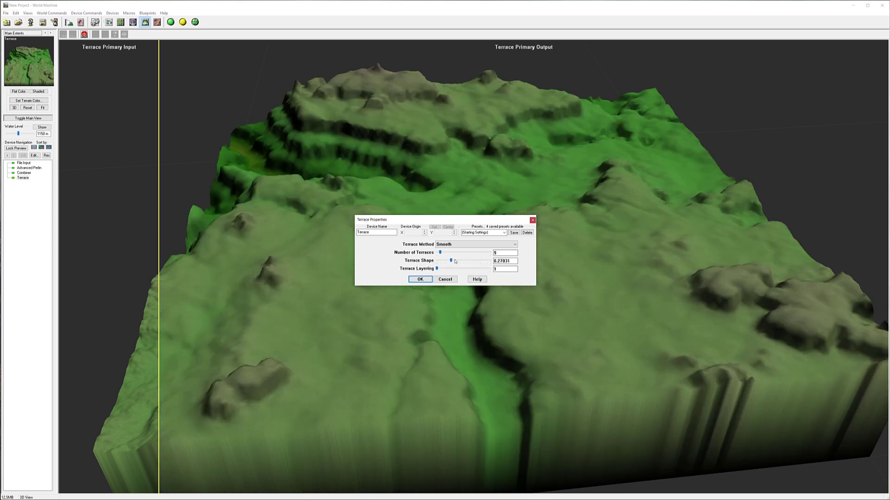
{"action": "left_click_drag", "start_coordinate": [440, 260], "coordinate": [521, 264]}
{"action": "left_click_drag", "start_coordinate": [436, 269], "coordinate": [474, 253]}
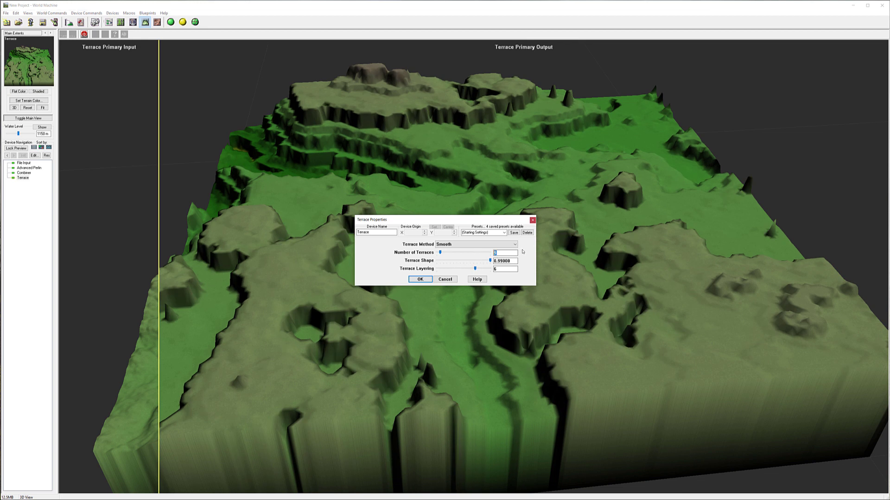
- Raise the Terrace device's number of terraces to 30 and rebuild the terrain to compare input and output
{"action": "type", "text": "0"}
{"action": "left_click", "coordinate": [509, 260]}
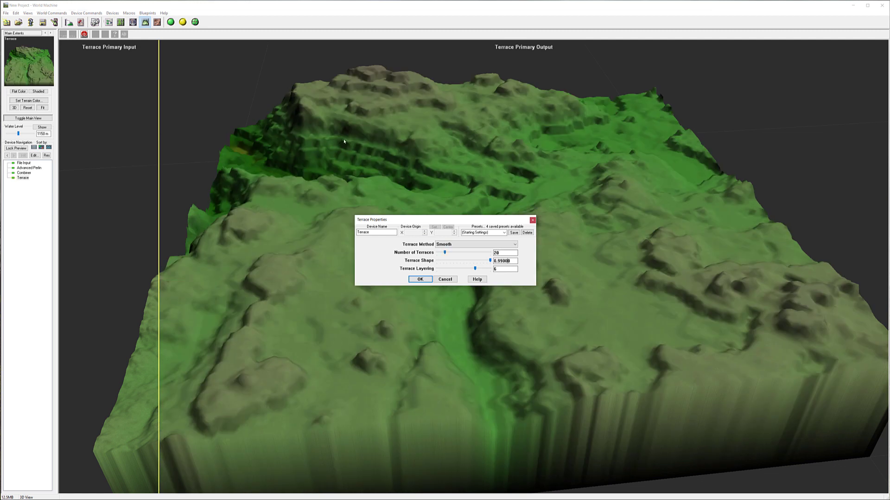
{"action": "double_click", "coordinate": [514, 252]}
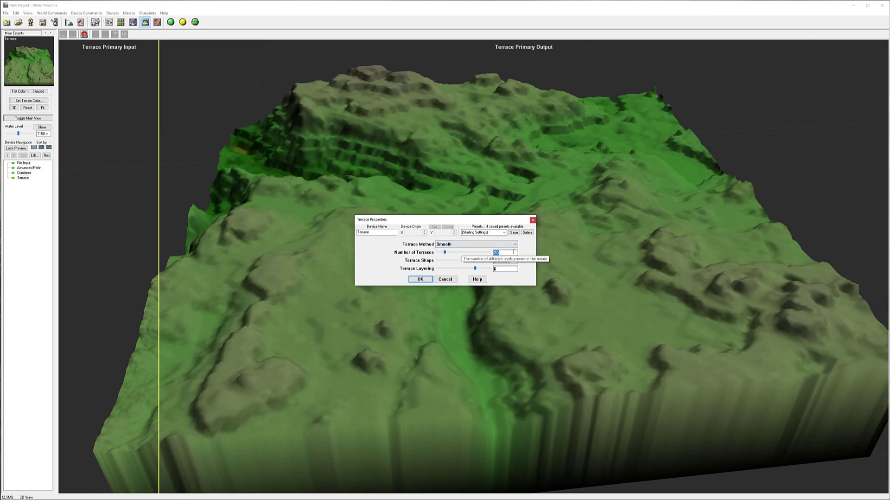
{"action": "type", "text": "30"}
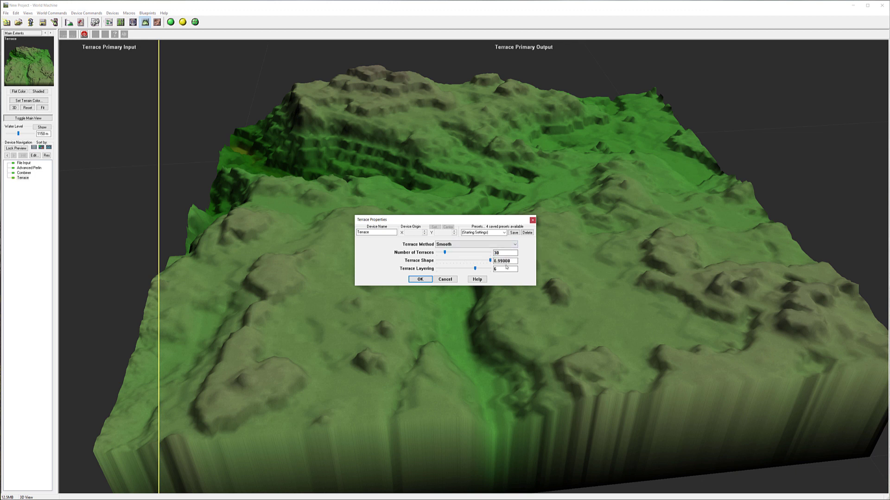
{"action": "key", "text": "Return"}
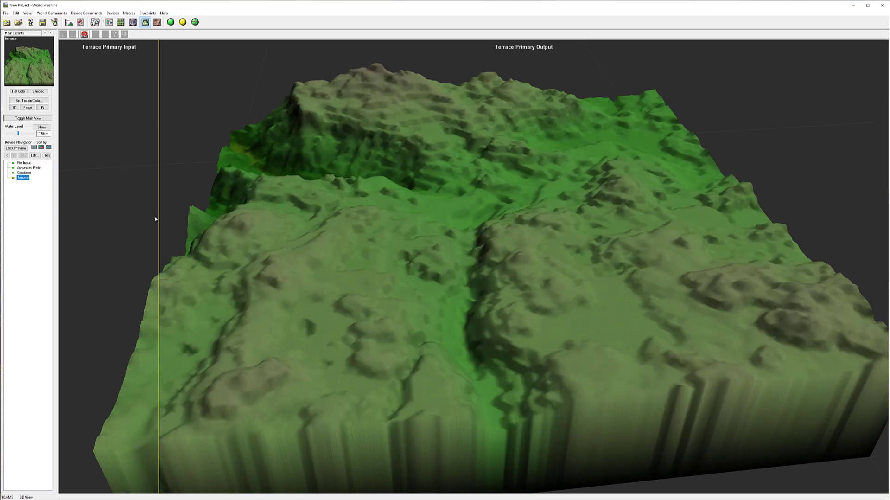
{"action": "left_click", "coordinate": [170, 21]}
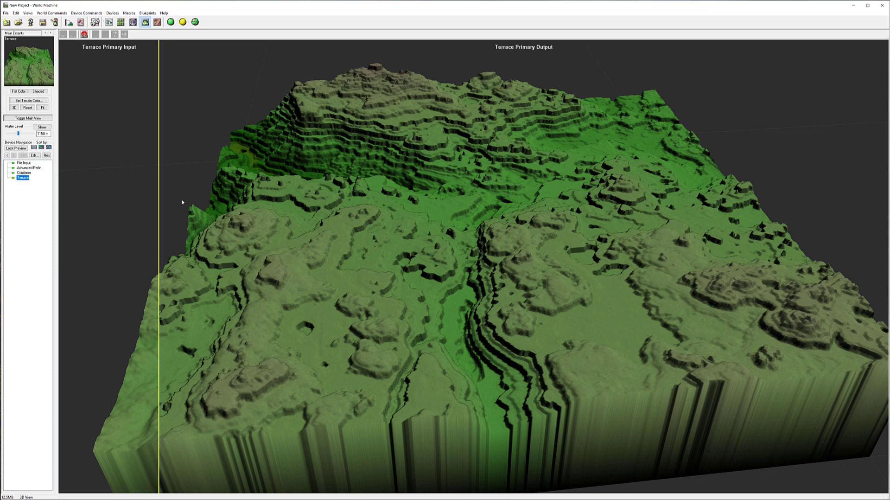
{"action": "mouse_move", "coordinate": [159, 193]}
{"action": "left_mouse_down"}
{"action": "mouse_move", "coordinate": [740, 195]}
{"action": "mouse_move", "coordinate": [146, 195]}
{"action": "mouse_move", "coordinate": [797, 196]}
{"action": "mouse_move", "coordinate": [150, 195]}
{"action": "left_mouse_up"}
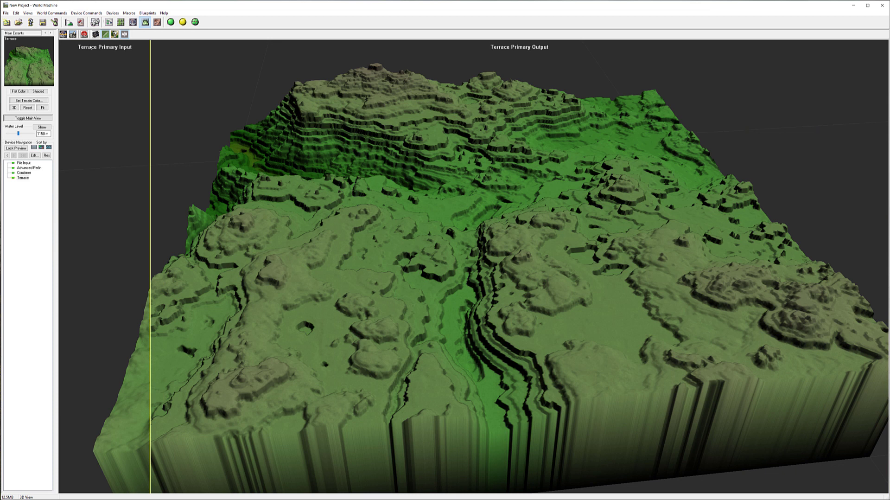
- Return to the device network, move the Terrace device up and add a second Combiner to its right
{"action": "left_click", "coordinate": [109, 21]}
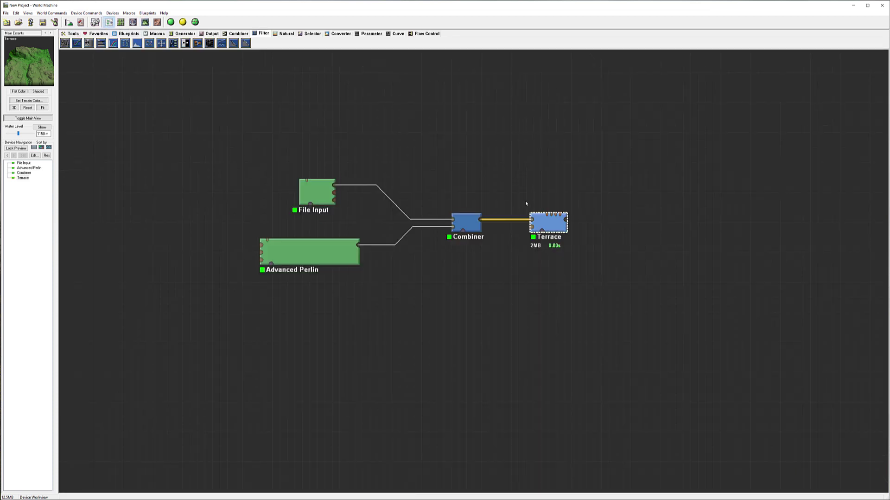
{"action": "left_click_drag", "start_coordinate": [551, 220], "coordinate": [545, 163]}
{"action": "left_click", "coordinate": [463, 224]}
{"action": "left_click", "coordinate": [460, 223]}
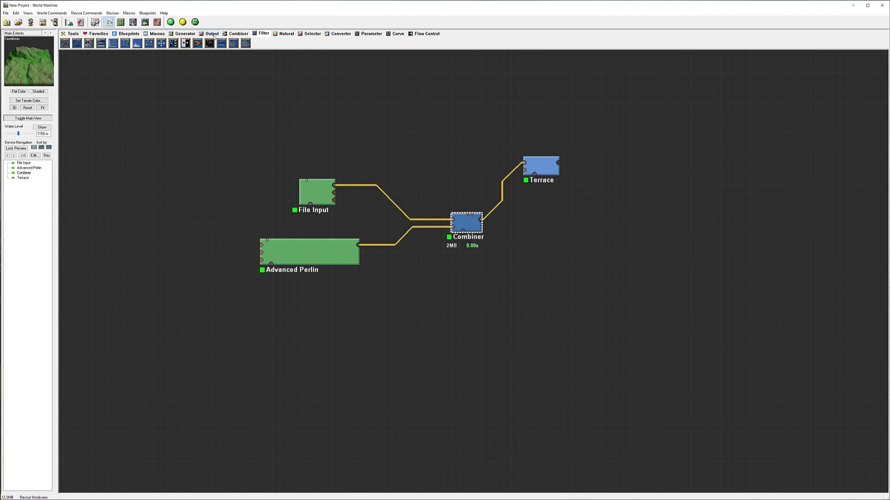
{"action": "left_click", "coordinate": [240, 34]}
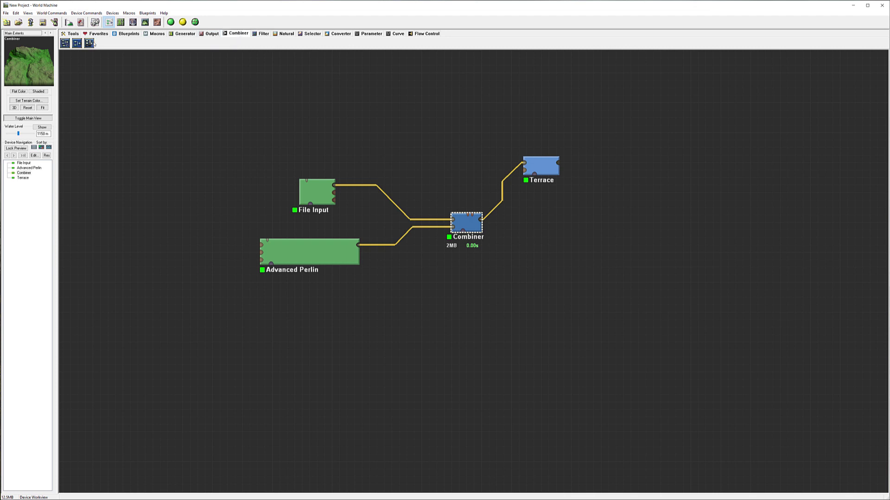
{"action": "left_click", "coordinate": [623, 208]}
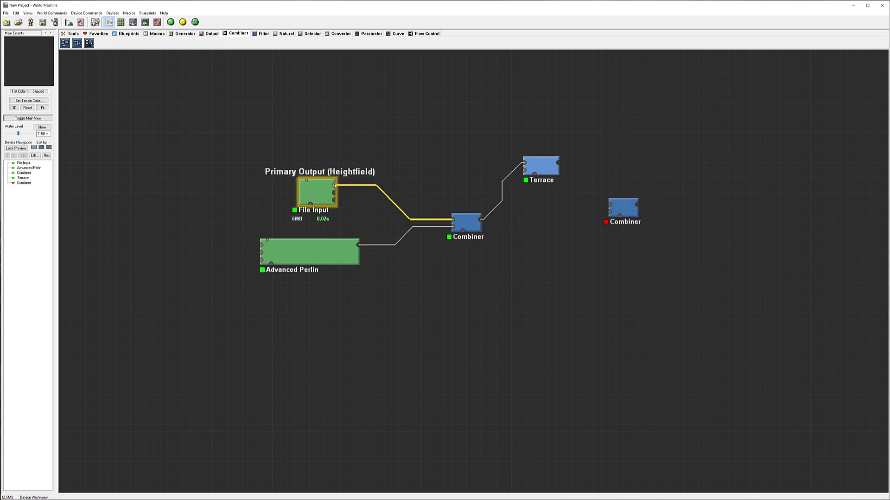
- Connect the first Combiner's and the Terrace's outputs to the second Combiner, and rearrange the devices with Terrace below the Combiners
{"action": "left_click_drag", "start_coordinate": [481, 219], "coordinate": [611, 204]}
{"action": "left_click_drag", "start_coordinate": [551, 169], "coordinate": [602, 155]}
{"action": "left_click_drag", "start_coordinate": [547, 253], "coordinate": [502, 282]}
{"action": "left_click_drag", "start_coordinate": [466, 222], "coordinate": [436, 179]}
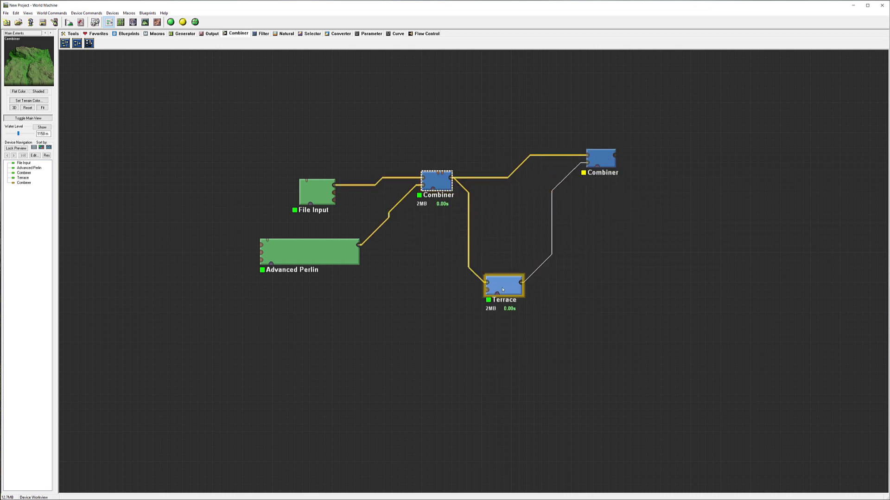
{"action": "left_click_drag", "start_coordinate": [503, 289], "coordinate": [464, 281]}
{"action": "left_click_drag", "start_coordinate": [601, 165], "coordinate": [572, 166]}
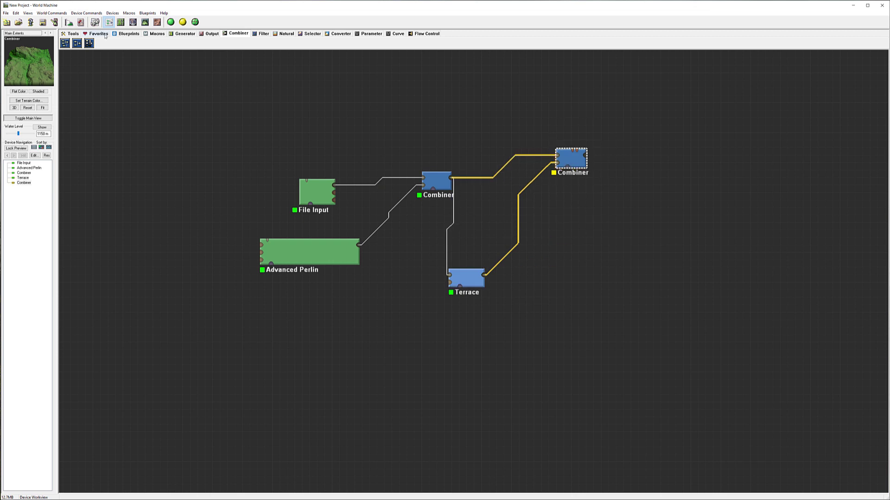
- Add a second Advanced Perlin generator below the Terrace device and connect its output to the second Combiner's mask input
{"action": "left_click", "coordinate": [183, 34]}
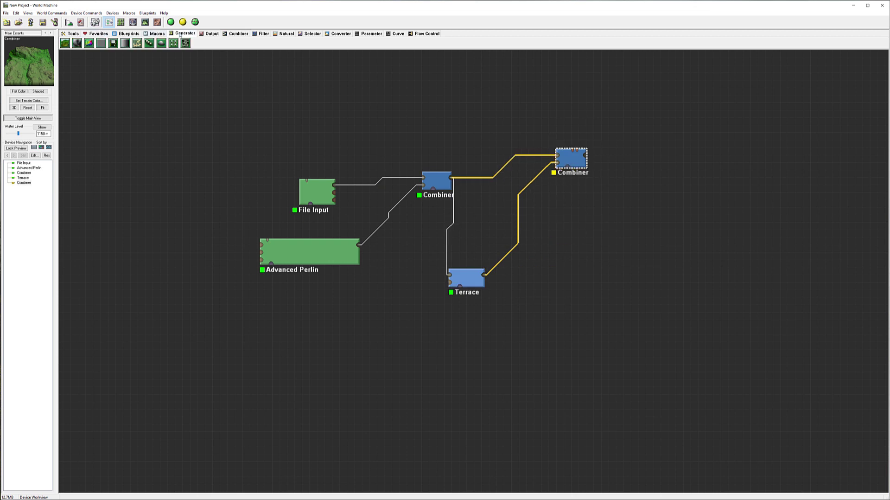
{"action": "left_click", "coordinate": [65, 43]}
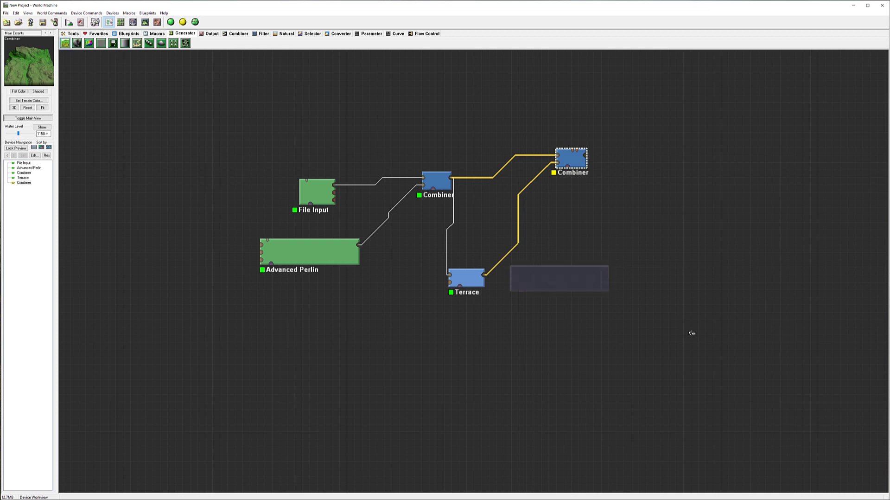
{"action": "left_click", "coordinate": [473, 350]}
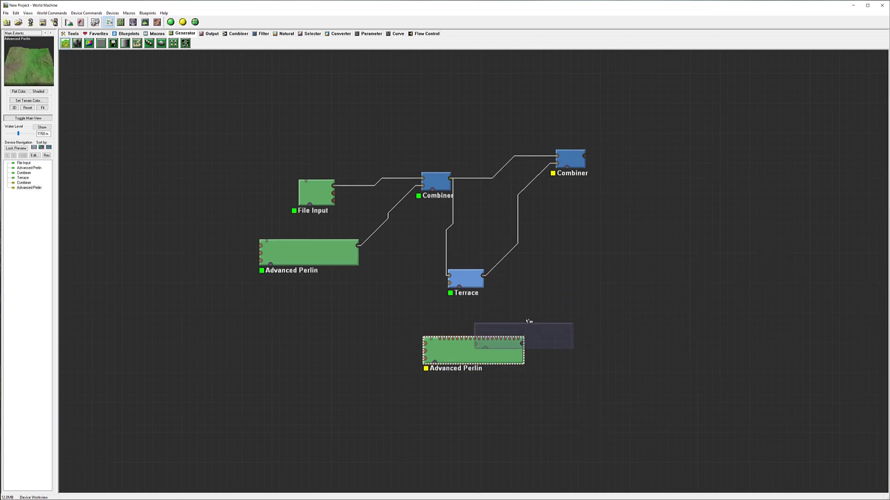
{"action": "left_click_drag", "start_coordinate": [523, 344], "coordinate": [566, 167]}
- Raise the second Combiner's strength to about 0.78 and build the blended terrain in the 3D view
{"action": "left_click", "coordinate": [571, 158]}
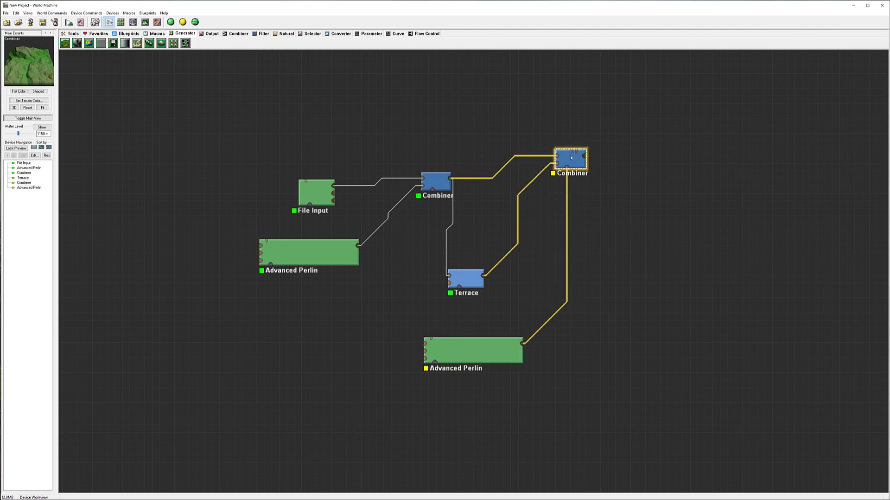
{"action": "double_click", "coordinate": [571, 157]}
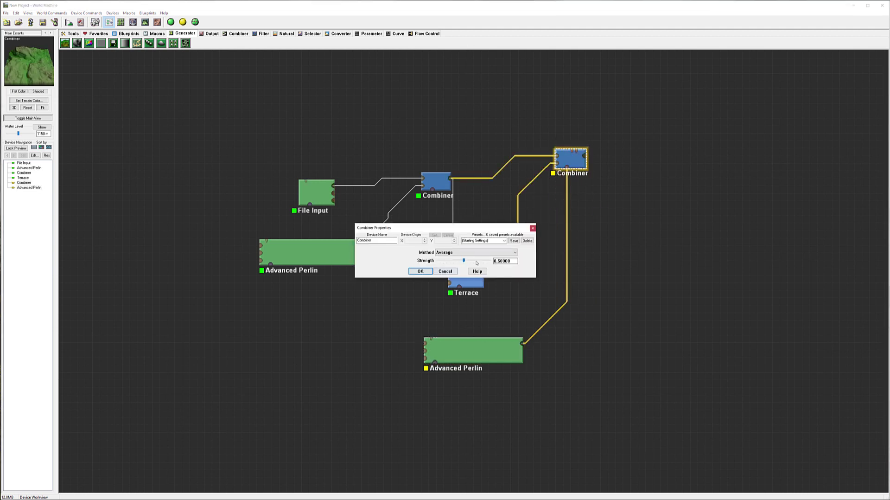
{"action": "mouse_move", "coordinate": [472, 260]}
{"action": "left_mouse_down"}
{"action": "mouse_move", "coordinate": [488, 262]}
{"action": "mouse_move", "coordinate": [477, 262]}
{"action": "left_mouse_up"}
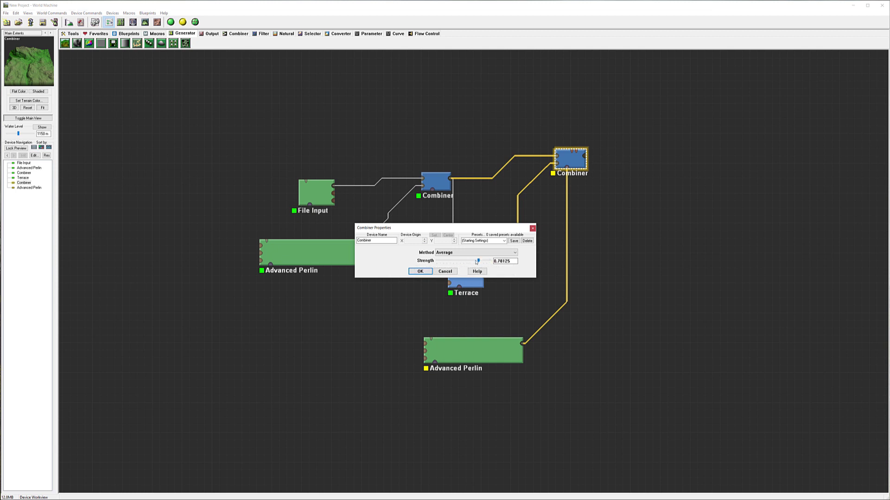
{"action": "left_click", "coordinate": [420, 271]}
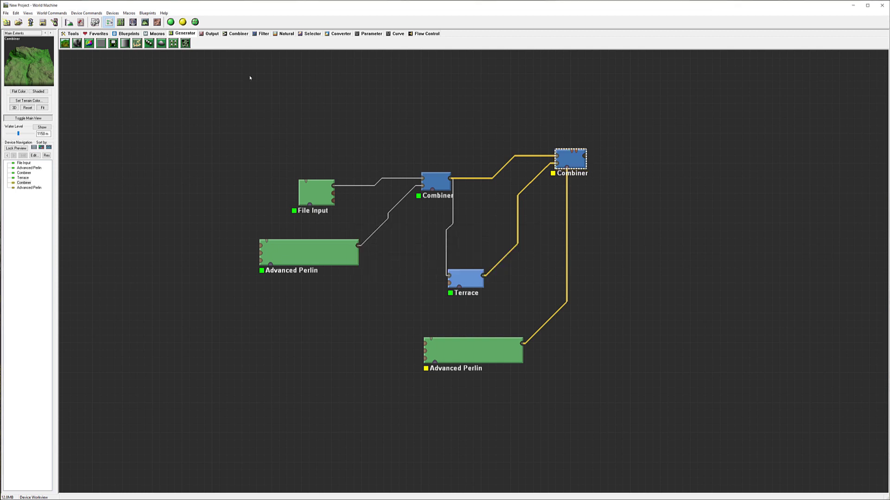
{"action": "left_click", "coordinate": [145, 21]}
{"action": "left_click", "coordinate": [183, 22]}
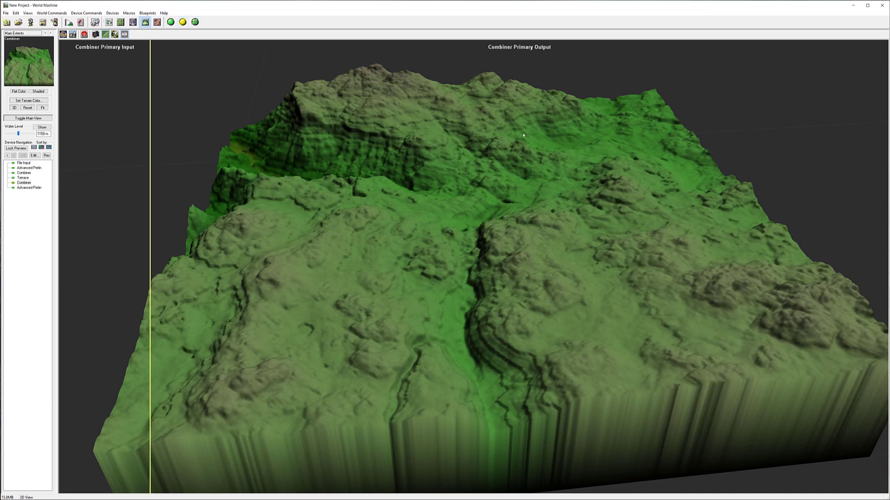
- Look at the second Advanced Perlin's output and properties, and return to the second Combiner without making changes
{"action": "double_click", "coordinate": [29, 187]}
{"action": "left_click", "coordinate": [548, 179]}
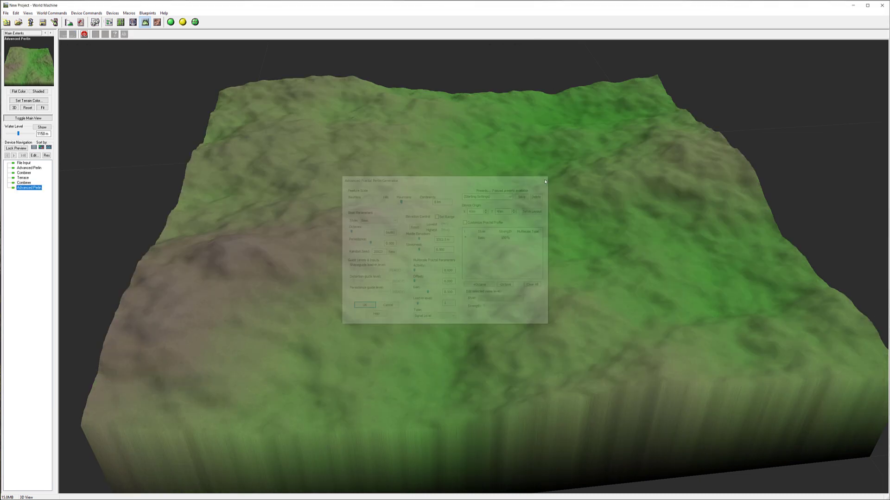
{"action": "left_click", "coordinate": [24, 183]}
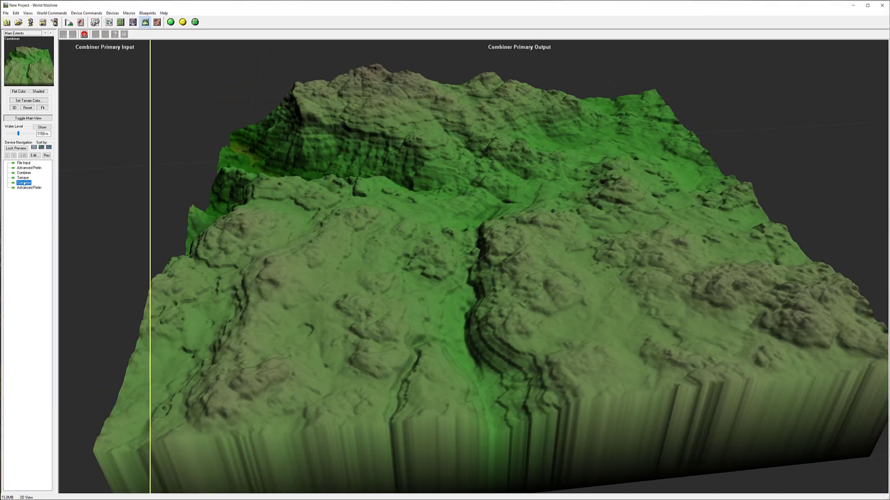
- Try the Add method on the second Combiner and apply it to the terrain
{"action": "double_click", "coordinate": [25, 183]}
{"action": "left_click_drag", "start_coordinate": [454, 226], "coordinate": [418, 254]}
{"action": "left_click", "coordinate": [459, 281]}
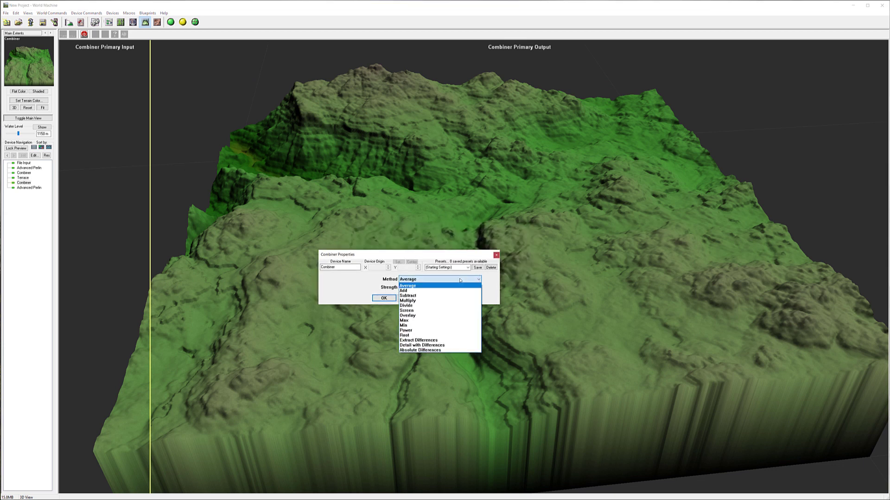
{"action": "left_click", "coordinate": [417, 292]}
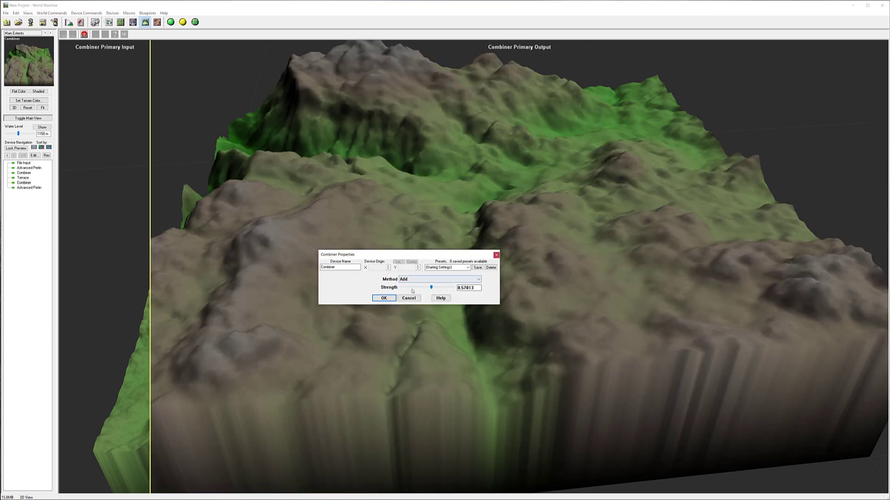
{"action": "left_click", "coordinate": [389, 298]}
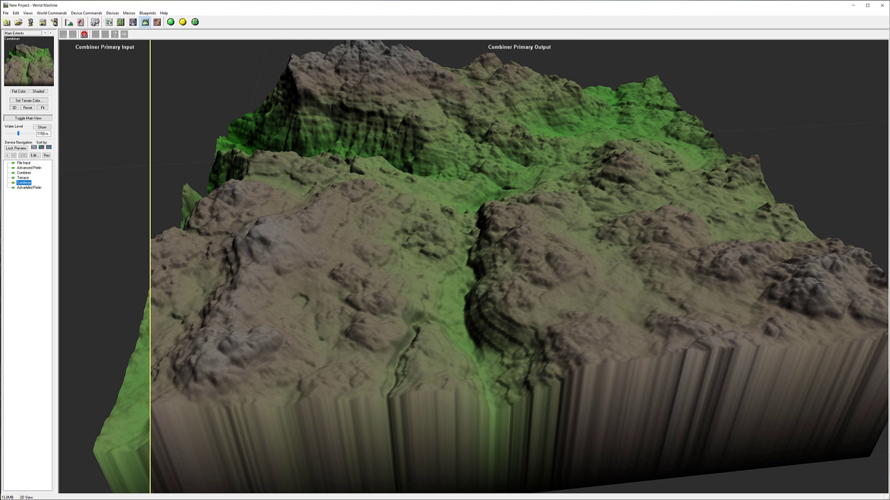
- Set the second Combiner's method to Average with a strength of about 0.39 and rebuild the terrain
{"action": "key", "text": "Return"}
{"action": "left_click", "coordinate": [493, 253]}
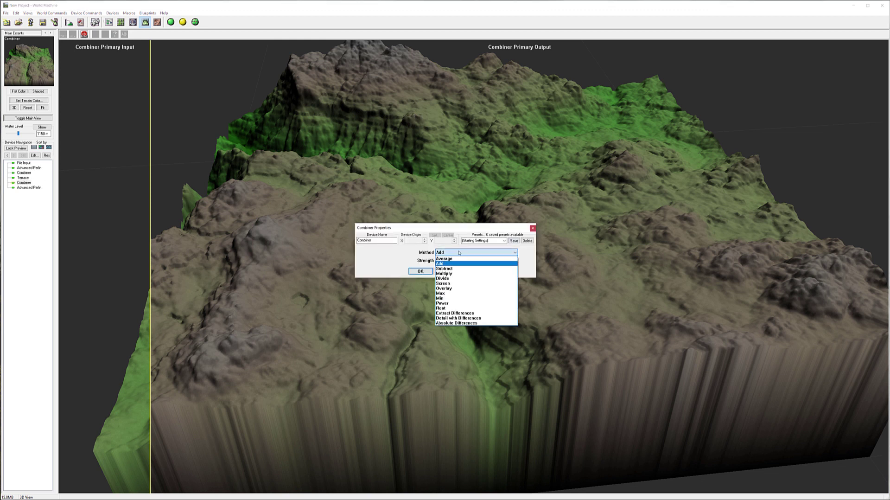
{"action": "left_click", "coordinate": [459, 259]}
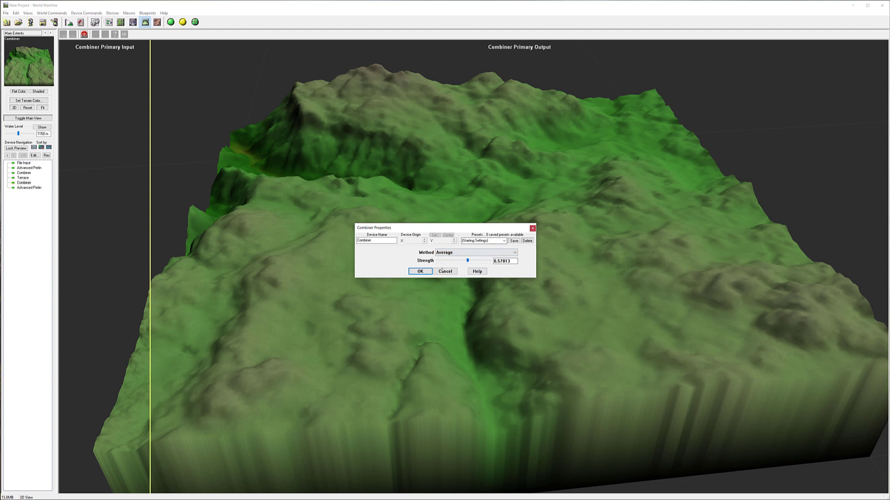
{"action": "left_click_drag", "start_coordinate": [468, 260], "coordinate": [508, 263]}
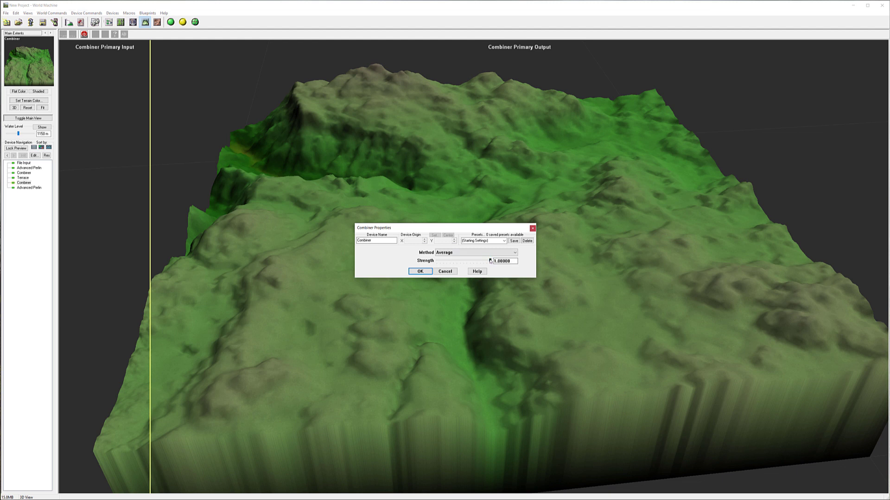
{"action": "left_click_drag", "start_coordinate": [480, 261], "coordinate": [457, 262]}
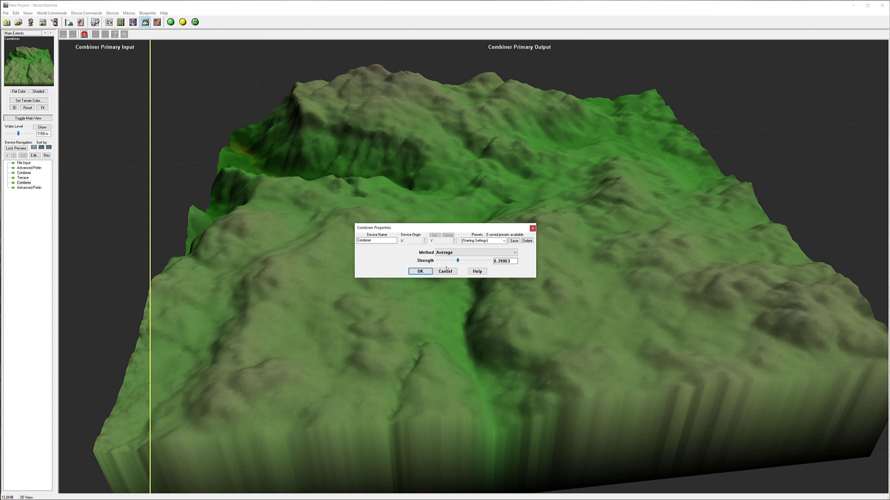
{"action": "left_click", "coordinate": [421, 270]}
{"action": "left_click", "coordinate": [185, 25]}
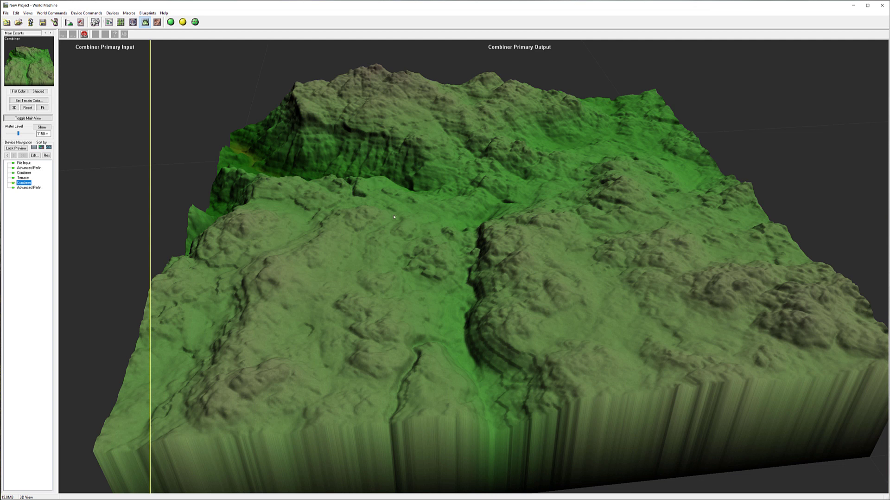
- Inspect the partly terraced terrain from another side and return to the device network
{"action": "left_click_drag", "start_coordinate": [326, 243], "coordinate": [495, 280]}
{"action": "left_click_drag", "start_coordinate": [598, 212], "coordinate": [556, 232]}
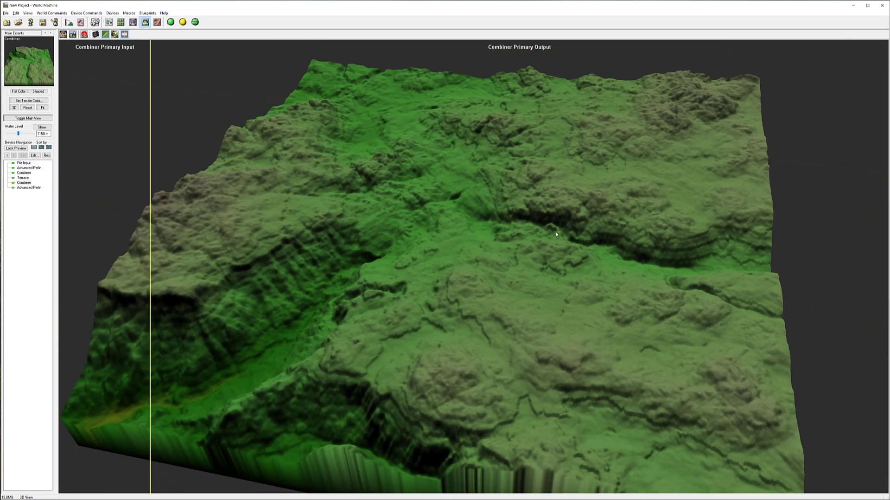
{"action": "left_click", "coordinate": [109, 21]}
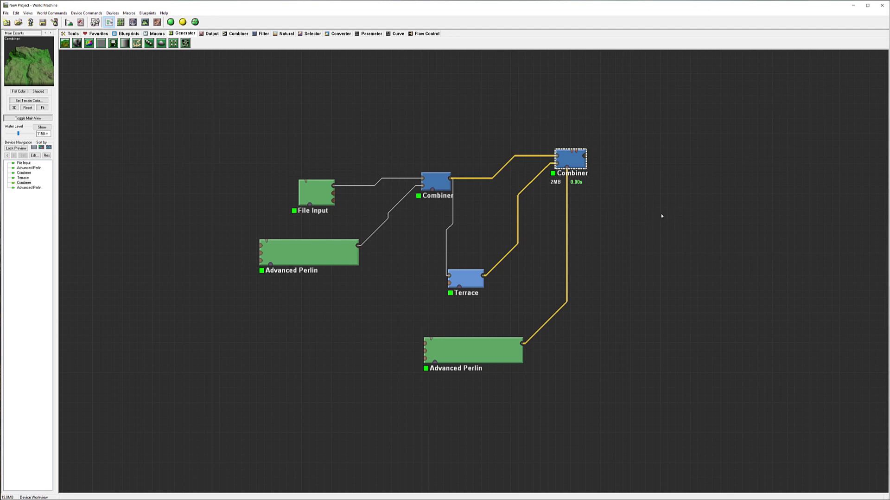
- Reposition the second Combiner near the Terrace branch and place an Erosion device beyond it
{"action": "right_click_drag", "start_coordinate": [655, 202], "coordinate": [456, 218]}
{"action": "left_click_drag", "start_coordinate": [377, 181], "coordinate": [422, 219]}
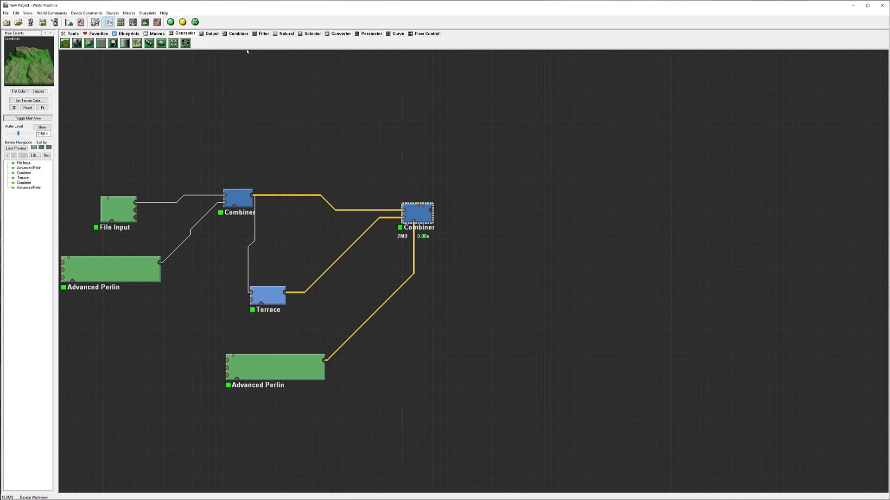
{"action": "left_click", "coordinate": [284, 34]}
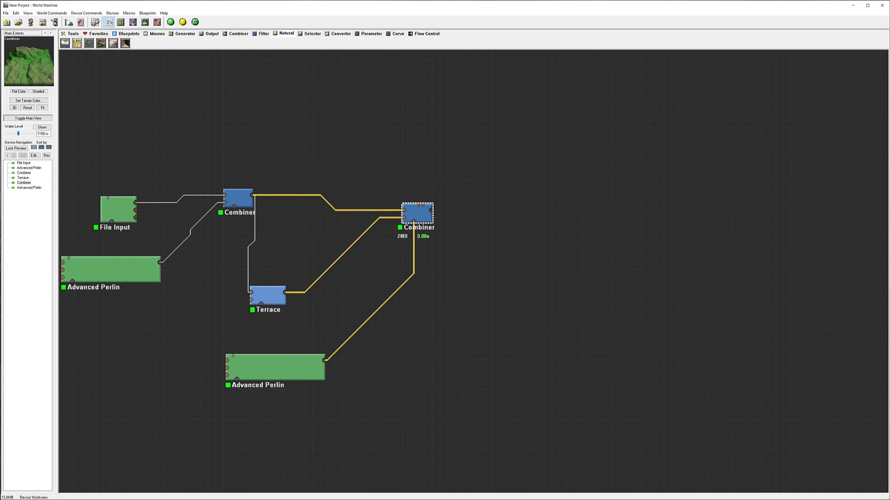
{"action": "left_click", "coordinate": [77, 45]}
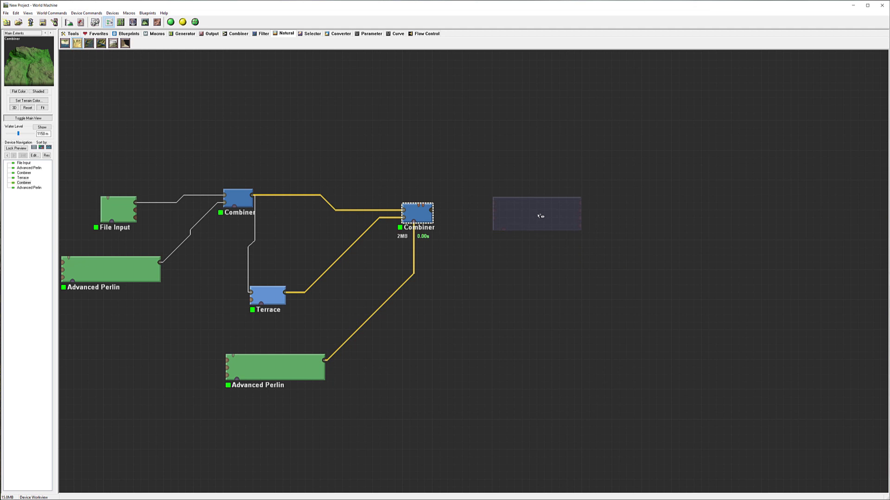
{"action": "left_click", "coordinate": [540, 213]}
{"action": "right_click", "coordinate": [487, 138]}
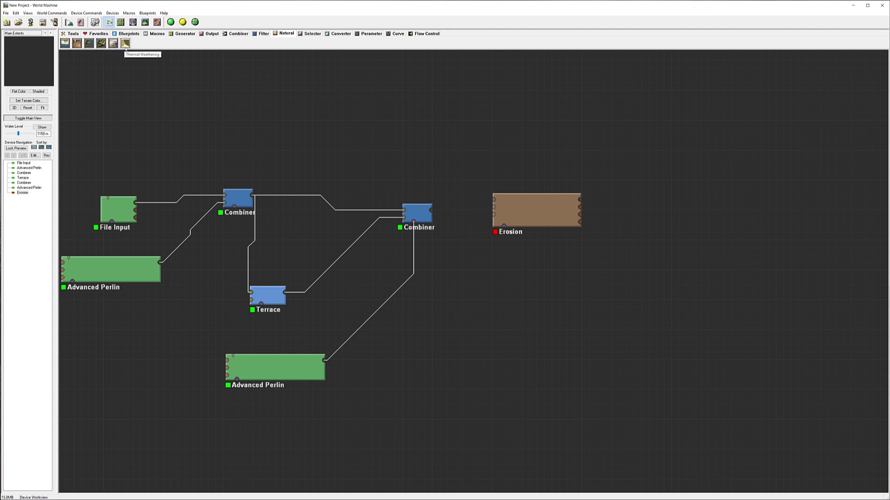
- Line up the Erosion device with the second Combiner and connect the Combiner's output to its primary input
{"action": "left_click_drag", "start_coordinate": [532, 203], "coordinate": [535, 219]}
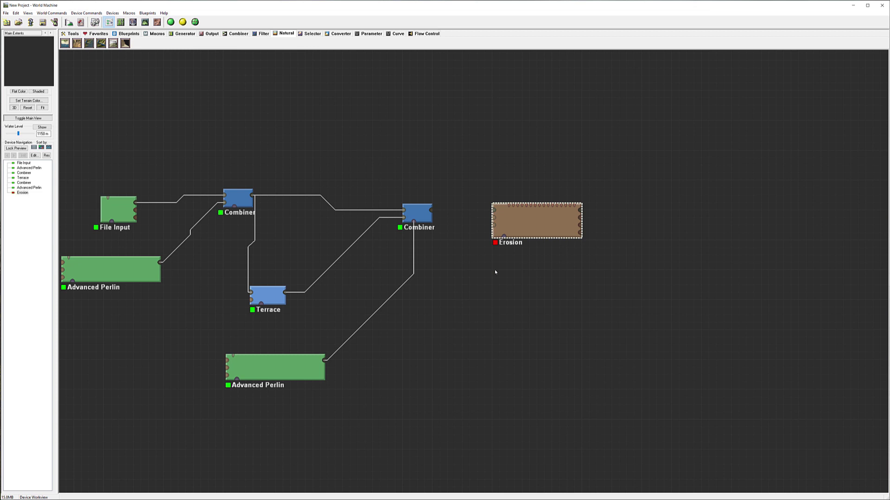
{"action": "left_click_drag", "start_coordinate": [544, 220], "coordinate": [530, 220]}
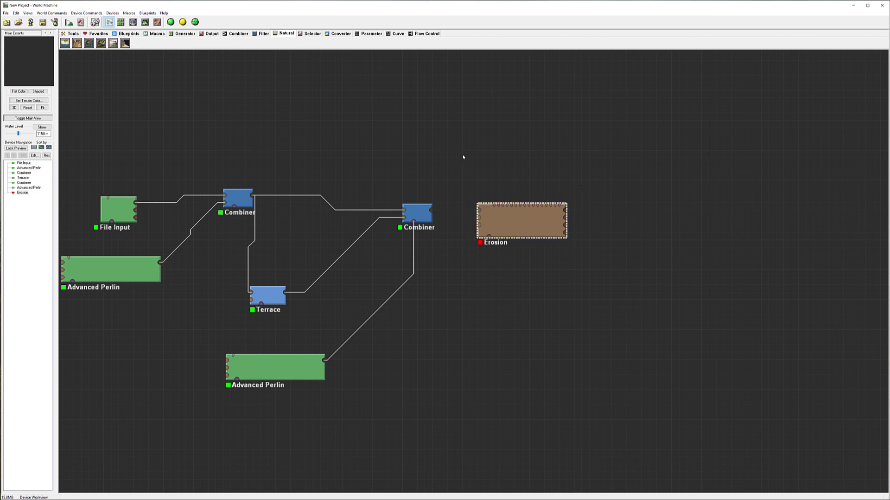
{"action": "left_click_drag", "start_coordinate": [432, 209], "coordinate": [483, 209]}
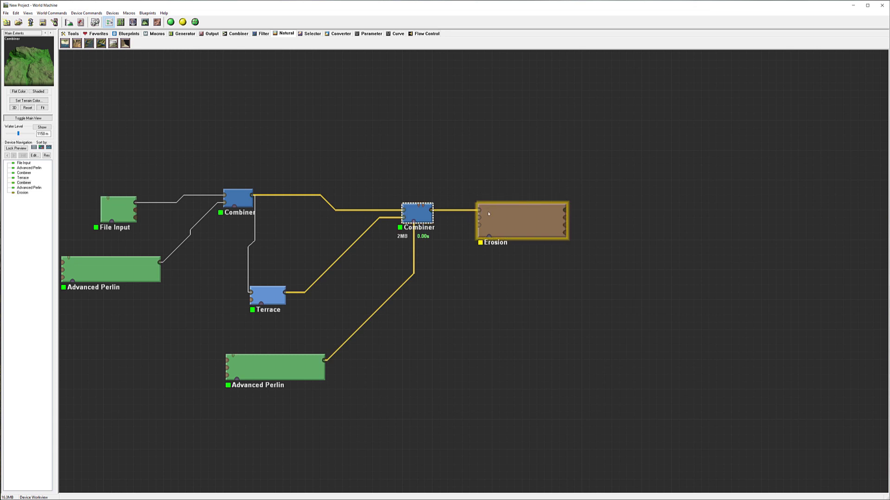
- Set Erosion to Channeled Erosion, hardness 0.095, sediment carry 0.222, filter strength 0.143, and enable geological-time enhancement with erosive power about 0.23
{"action": "left_click", "coordinate": [541, 228]}
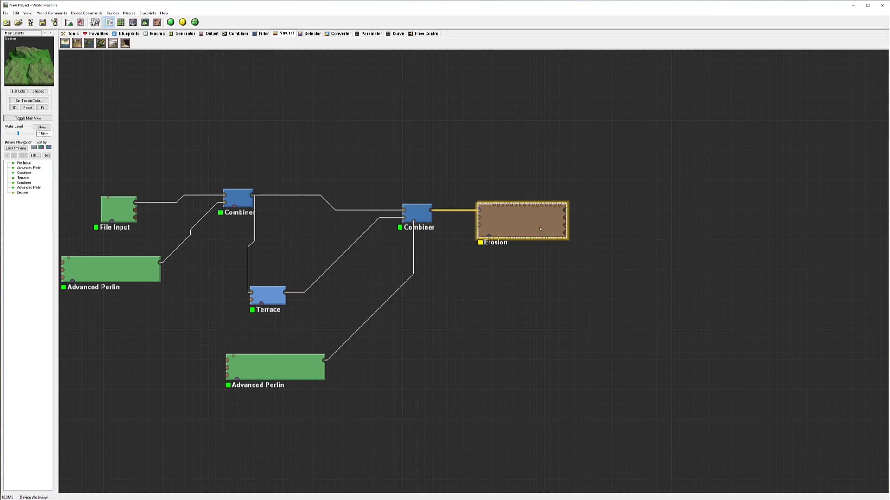
{"action": "double_click", "coordinate": [540, 228]}
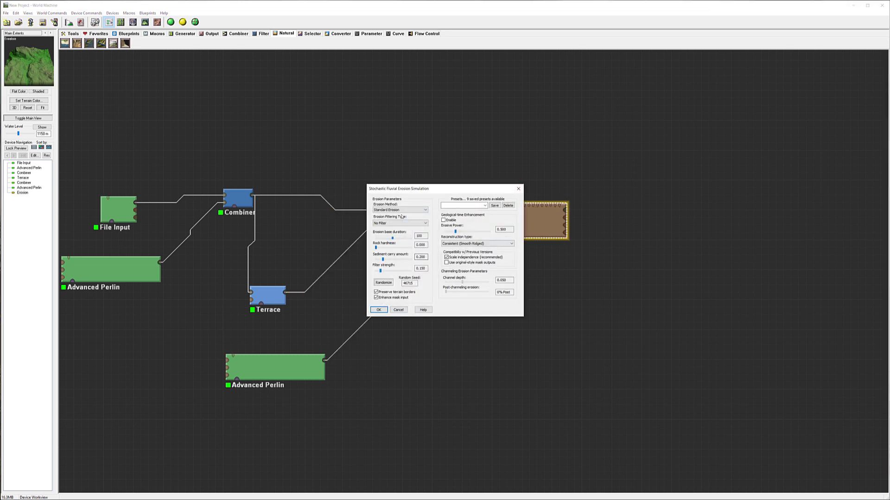
{"action": "left_click", "coordinate": [400, 209]}
{"action": "left_click", "coordinate": [390, 220]}
{"action": "left_click_drag", "start_coordinate": [376, 247], "coordinate": [384, 260]}
{"action": "left_click", "coordinate": [448, 220]}
{"action": "left_click", "coordinate": [453, 233]}
{"action": "left_click_drag", "start_coordinate": [450, 231], "coordinate": [454, 232]}
{"action": "left_click", "coordinate": [378, 309]}
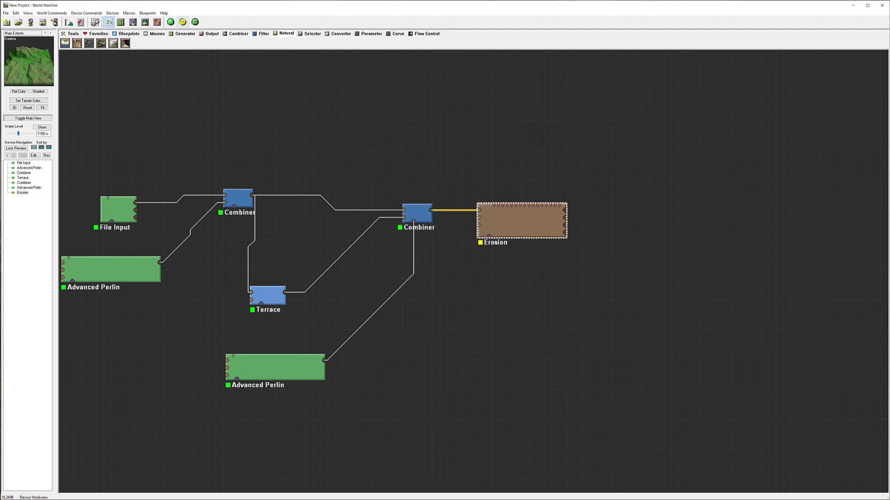
- Build the terrain with the Erosion device selected and inspect the eroded result in 3D from a lower angle
{"action": "left_click", "coordinate": [145, 22]}
{"action": "left_click", "coordinate": [183, 22]}
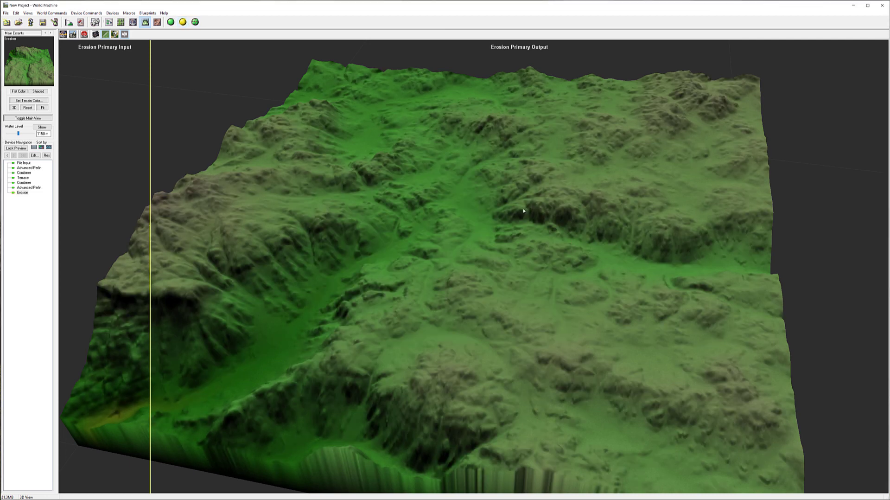
{"action": "left_click_drag", "start_coordinate": [565, 192], "coordinate": [441, 197]}
{"action": "left_click_drag", "start_coordinate": [300, 209], "coordinate": [315, 255]}
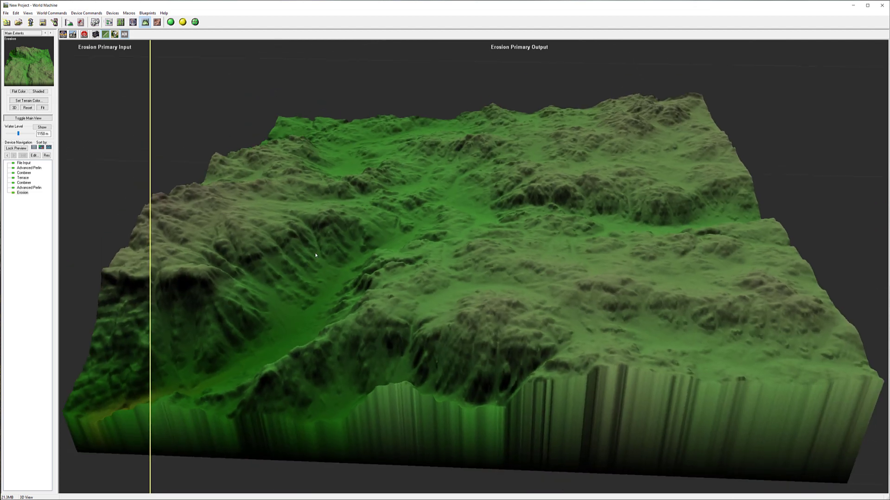
- Reopen the Erosion settings and set erosive power to about 0.083 and sediment carry amount to about 0.175
{"action": "double_click", "coordinate": [23, 192]}
{"action": "left_click_drag", "start_coordinate": [442, 191], "coordinate": [543, 245]}
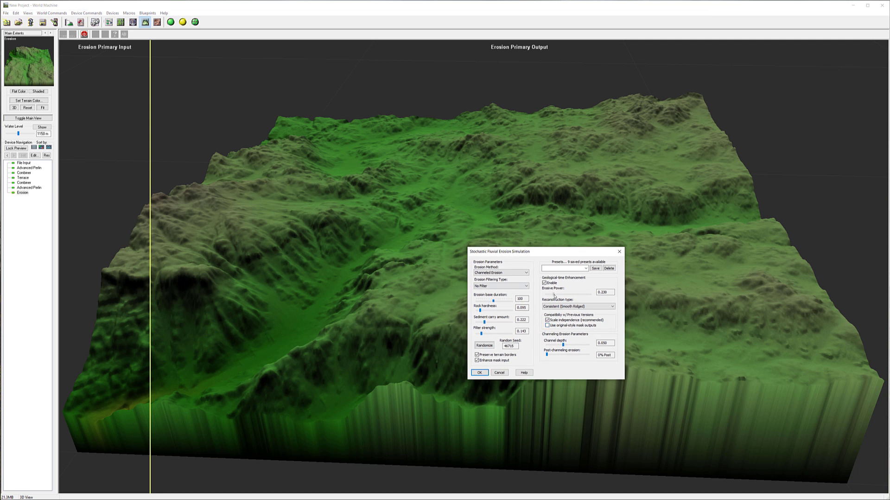
{"action": "left_click_drag", "start_coordinate": [555, 295], "coordinate": [552, 295]}
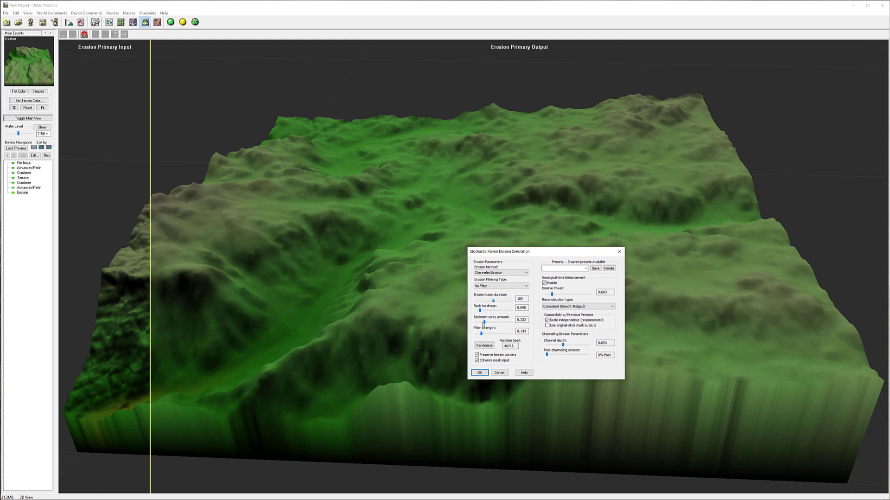
{"action": "left_click_drag", "start_coordinate": [485, 322], "coordinate": [502, 320]}
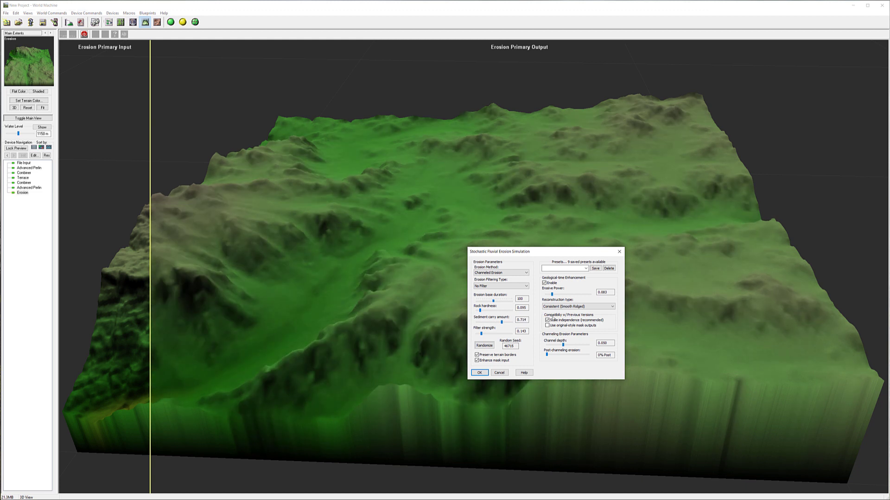
{"action": "left_click_drag", "start_coordinate": [501, 321], "coordinate": [484, 324]}
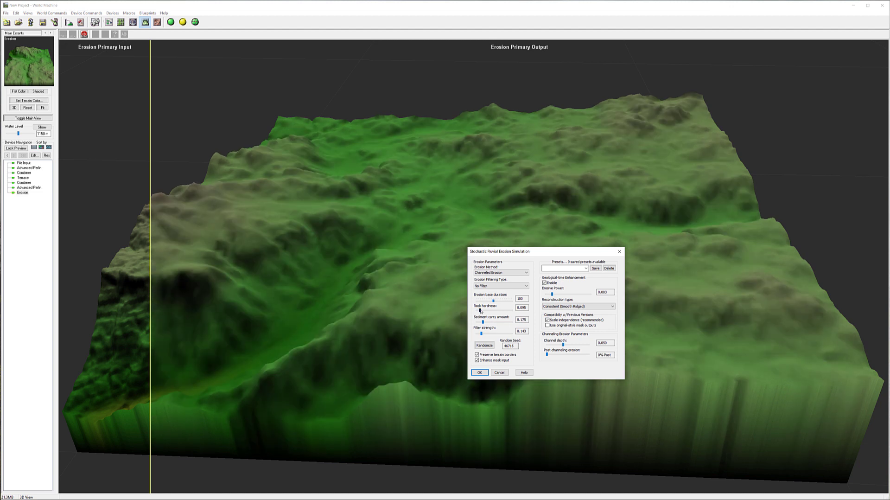
- Set the erosion's rock hardness to about 0.111, base duration to 50 and erosive power to about 0.826, and apply
{"action": "left_click", "coordinate": [497, 311]}
{"action": "left_click_drag", "start_coordinate": [497, 310], "coordinate": [481, 311]}
{"action": "left_click_drag", "start_coordinate": [494, 300], "coordinate": [485, 303]}
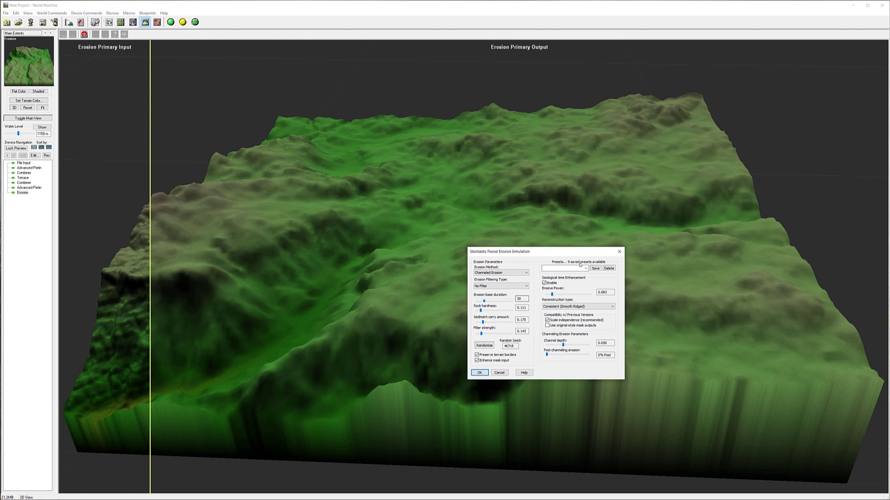
{"action": "mouse_move", "coordinate": [553, 294]}
{"action": "left_mouse_down"}
{"action": "mouse_move", "coordinate": [589, 295]}
{"action": "mouse_move", "coordinate": [557, 296]}
{"action": "mouse_move", "coordinate": [565, 295]}
{"action": "left_mouse_up"}
{"action": "left_click", "coordinate": [481, 372]}
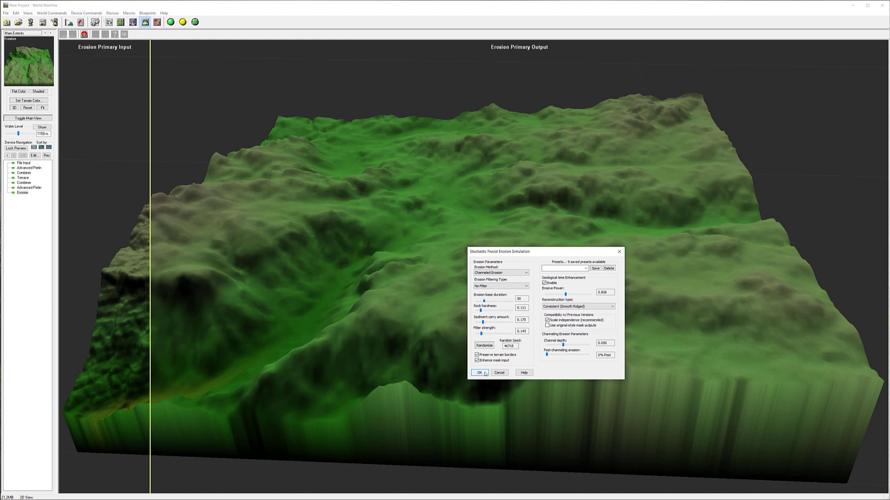
- Rebuild the terrain and compare the Erosion device's input and output by shifting the split divider past the middle
{"action": "left_click", "coordinate": [184, 22]}
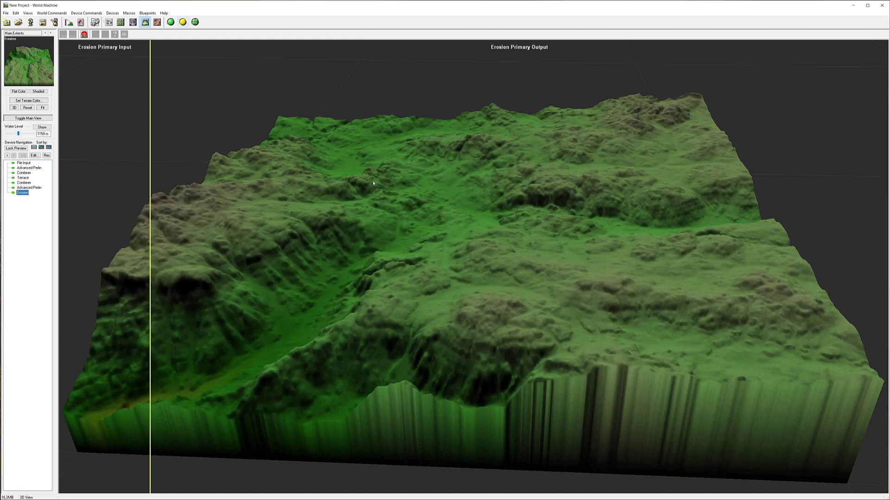
{"action": "mouse_move", "coordinate": [151, 222]}
{"action": "left_mouse_down"}
{"action": "mouse_move", "coordinate": [775, 218]}
{"action": "mouse_move", "coordinate": [113, 211]}
{"action": "mouse_move", "coordinate": [683, 211]}
{"action": "mouse_move", "coordinate": [143, 211]}
{"action": "left_mouse_up"}
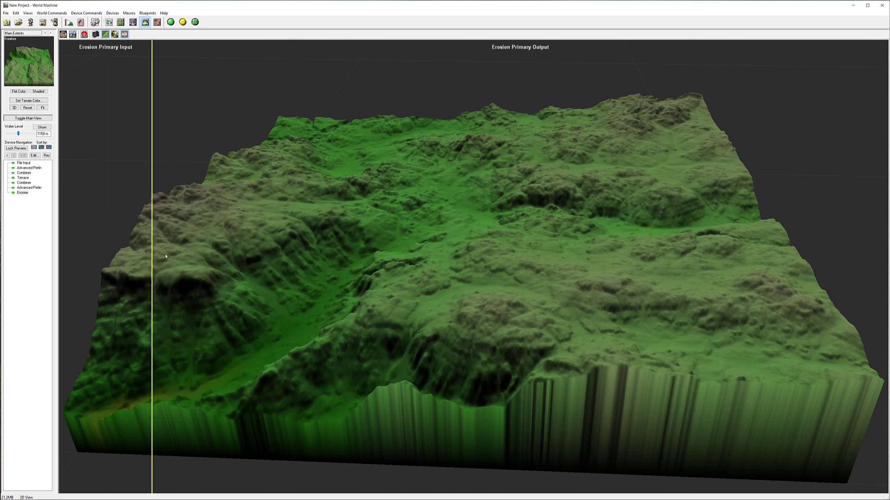
{"action": "left_click_drag", "start_coordinate": [153, 252], "coordinate": [524, 289]}
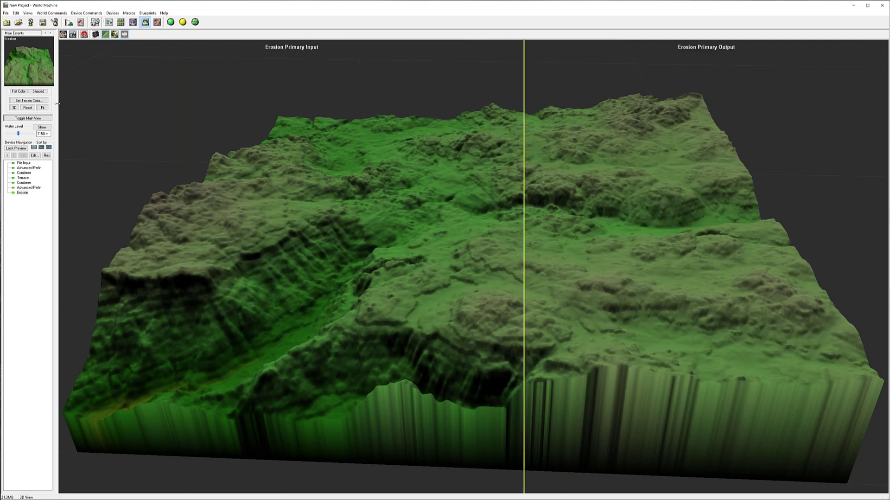
- Examine the original File Input terrain in 3D from several angles
{"action": "left_click", "coordinate": [109, 22]}
{"action": "right_click_drag", "start_coordinate": [416, 151], "coordinate": [513, 151]}
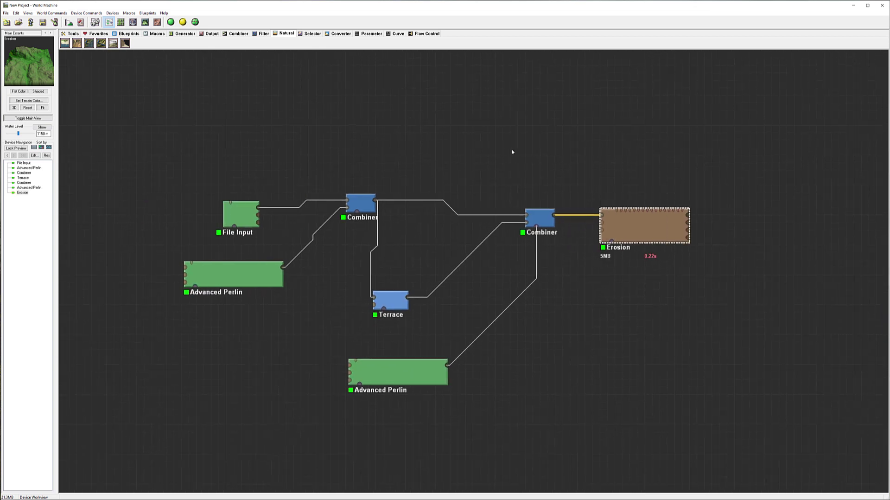
{"action": "left_click", "coordinate": [248, 217]}
{"action": "left_click", "coordinate": [145, 22]}
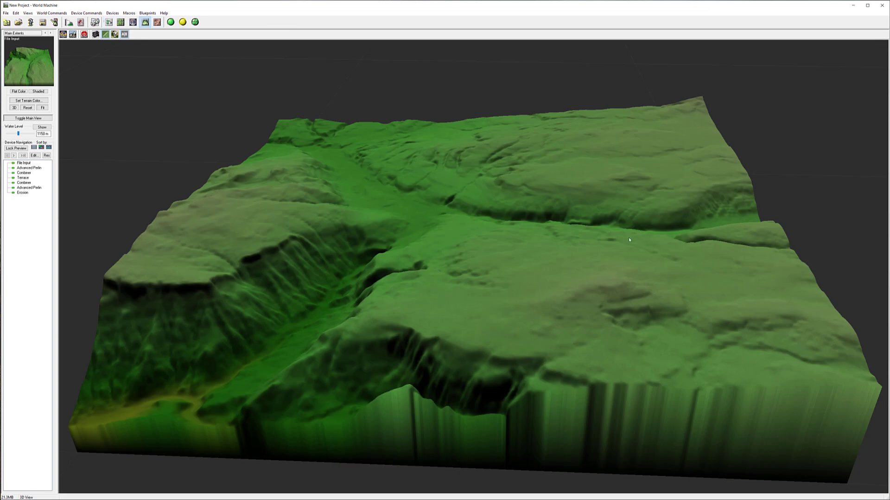
{"action": "left_click_drag", "start_coordinate": [479, 190], "coordinate": [308, 345]}
{"action": "left_click_drag", "start_coordinate": [532, 249], "coordinate": [358, 277]}
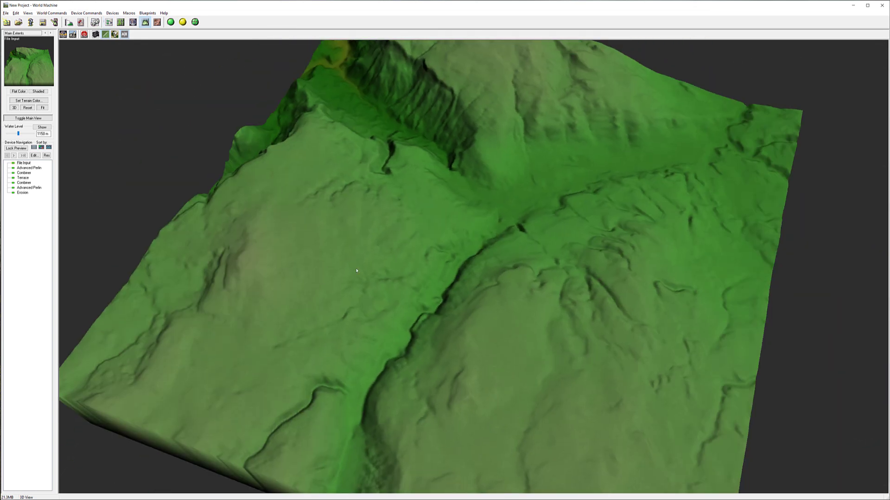
{"action": "left_click_drag", "start_coordinate": [503, 142], "coordinate": [798, 171]}
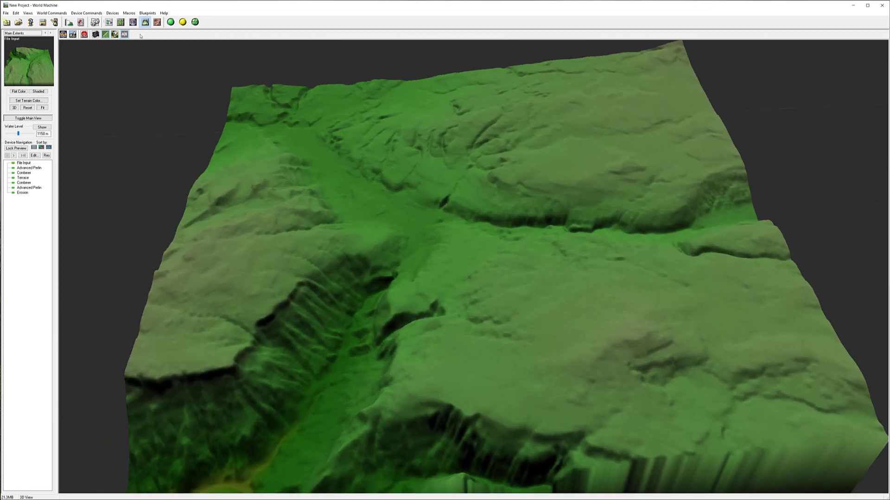
- Compare the eroded terrain with the original File Input terrain by alternating between both devices, and return to the device network
{"action": "left_click", "coordinate": [25, 193]}
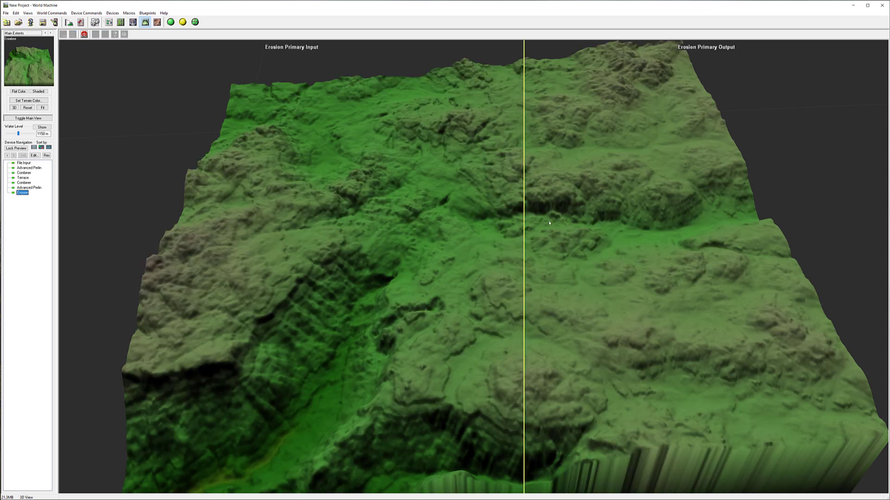
{"action": "left_click_drag", "start_coordinate": [523, 225], "coordinate": [101, 202]}
{"action": "left_click", "coordinate": [30, 164]}
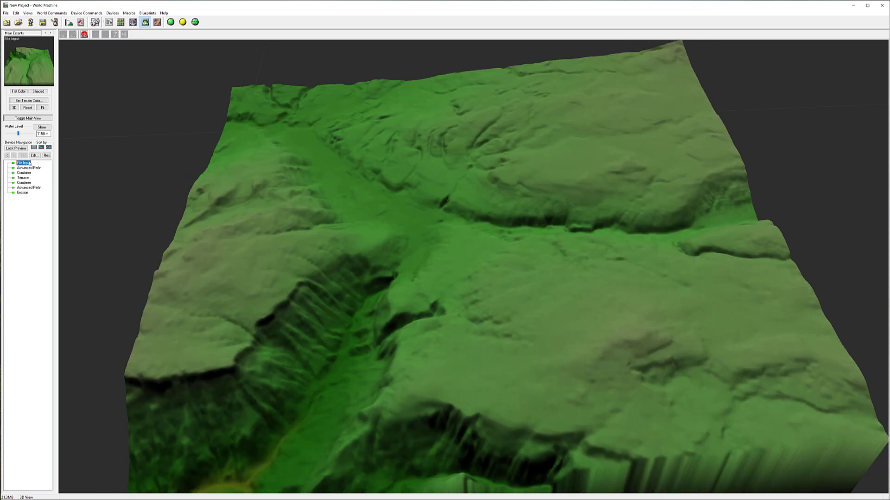
{"action": "left_click", "coordinate": [26, 192]}
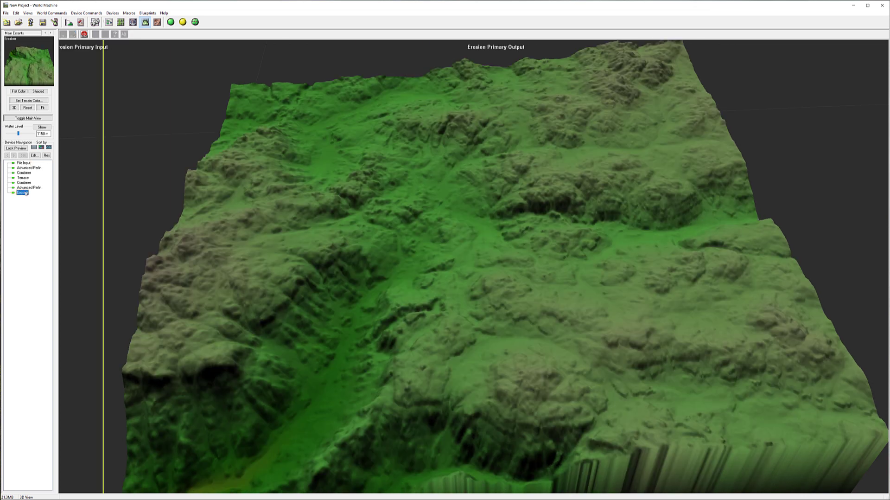
{"action": "left_click", "coordinate": [27, 163]}
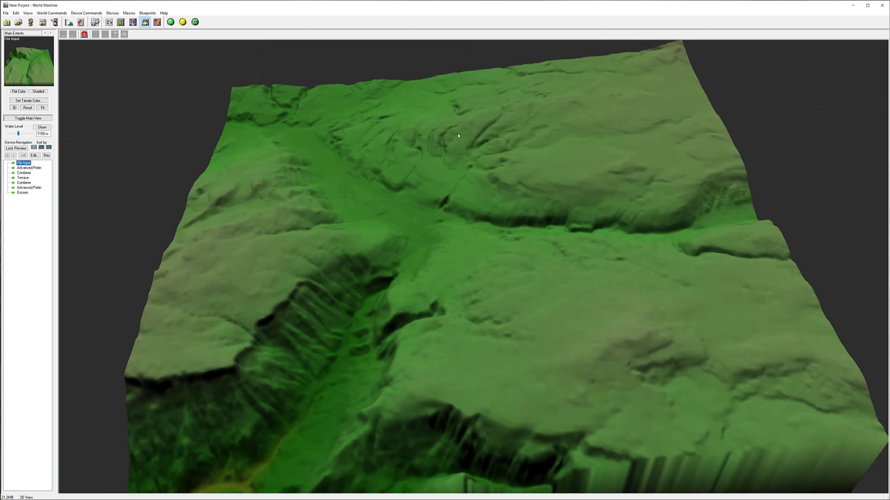
{"action": "left_click", "coordinate": [22, 192]}
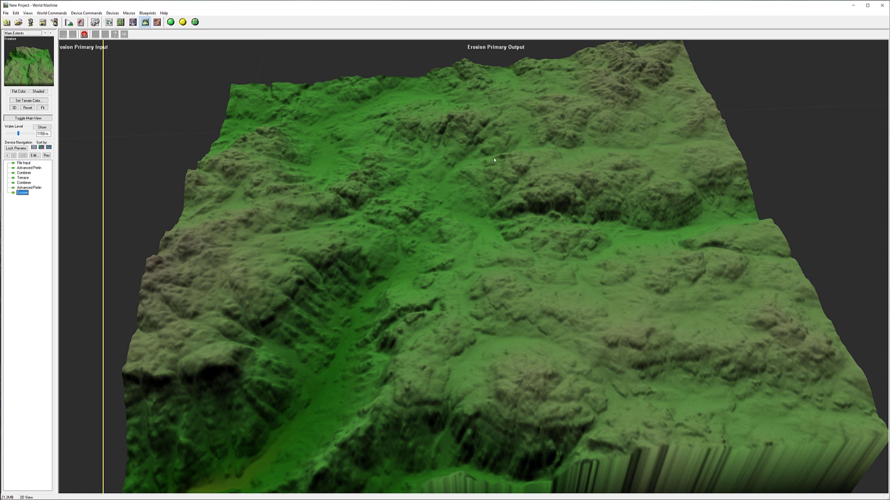
{"action": "left_click_drag", "start_coordinate": [417, 296], "coordinate": [449, 268]}
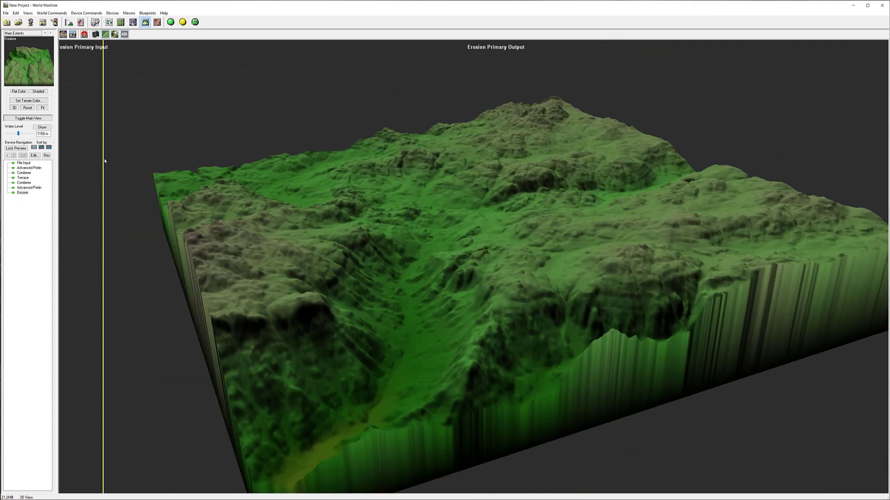
{"action": "left_click", "coordinate": [20, 163]}
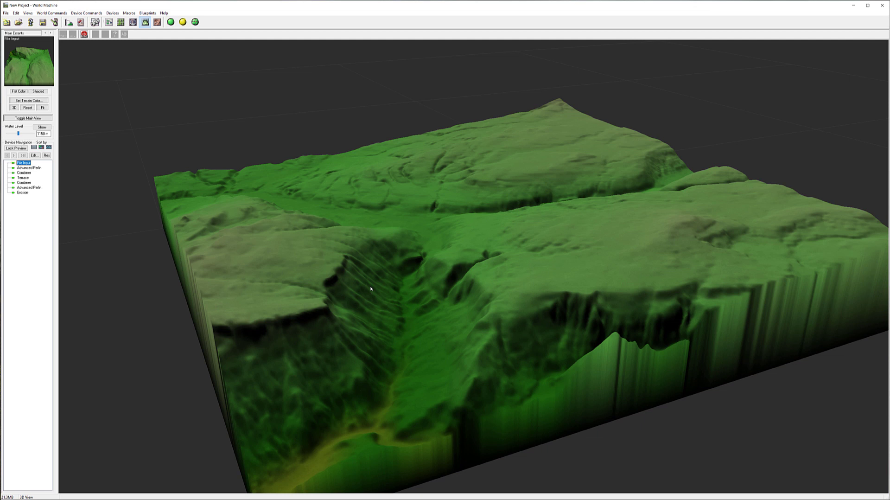
{"action": "left_click", "coordinate": [110, 22]}
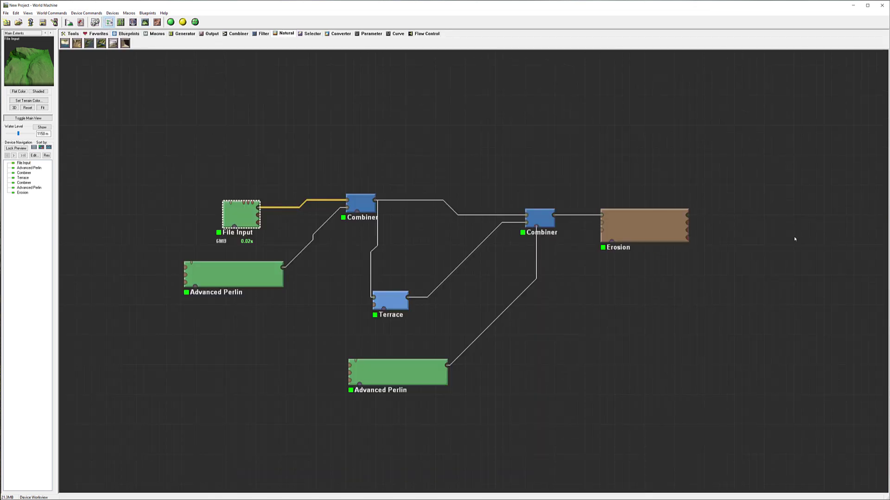
- Add a Combiner above the connection to the Erosion device and feed it the File Input and terraced Combiner outputs
{"action": "right_click_drag", "start_coordinate": [795, 239], "coordinate": [611, 258]}
{"action": "left_click", "coordinate": [356, 234]}
{"action": "left_click_drag", "start_coordinate": [462, 243], "coordinate": [504, 238]}
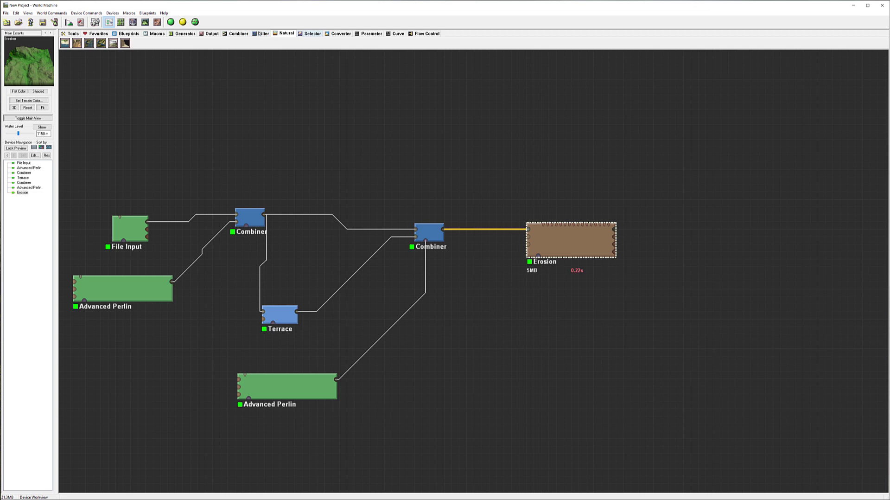
{"action": "left_click", "coordinate": [232, 35]}
{"action": "left_click", "coordinate": [65, 43]}
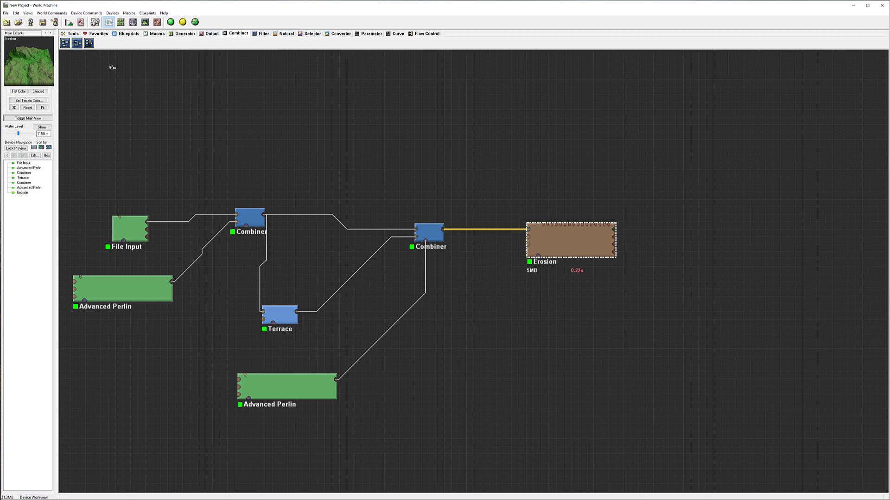
{"action": "left_click", "coordinate": [489, 185]}
{"action": "left_click_drag", "start_coordinate": [148, 221], "coordinate": [477, 181]}
{"action": "left_click_drag", "start_coordinate": [444, 229], "coordinate": [475, 189]}
- Accept the new Combiner's Average method at strength 0.5 and compare its input and output in 3D with the split divider
{"action": "double_click", "coordinate": [489, 185]}
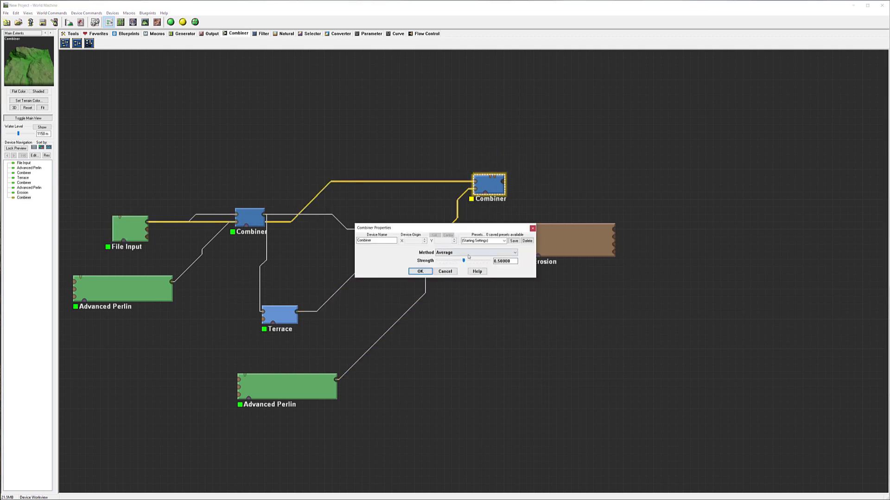
{"action": "left_click", "coordinate": [420, 271]}
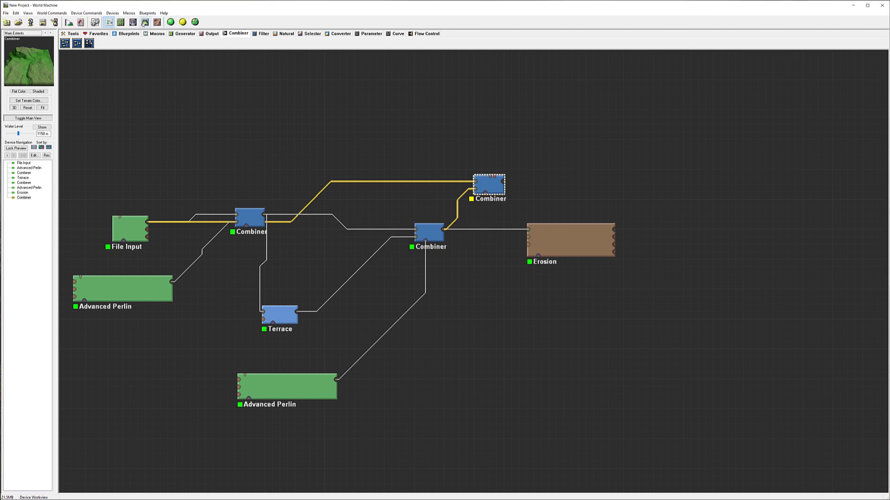
{"action": "left_click", "coordinate": [145, 22]}
{"action": "left_click_drag", "start_coordinate": [396, 201], "coordinate": [285, 223]}
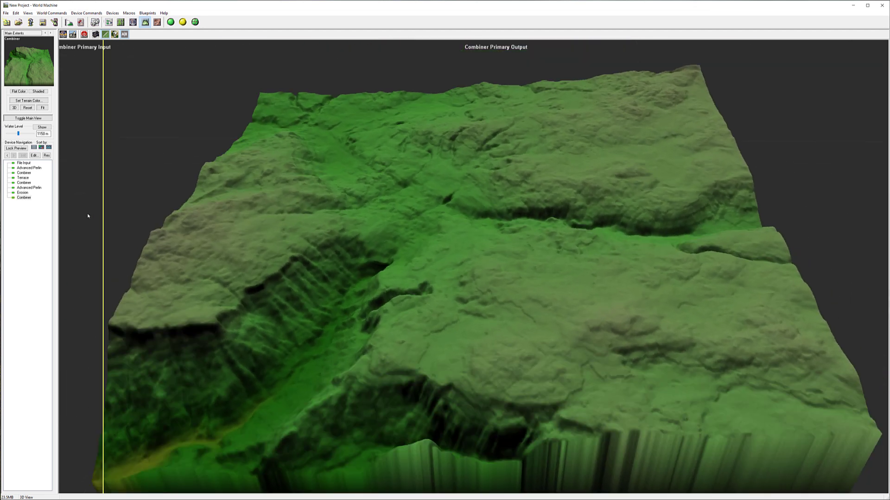
{"action": "mouse_move", "coordinate": [117, 201]}
{"action": "left_mouse_down"}
{"action": "mouse_move", "coordinate": [739, 190]}
{"action": "mouse_move", "coordinate": [177, 186]}
{"action": "mouse_move", "coordinate": [777, 177]}
{"action": "mouse_move", "coordinate": [65, 195]}
{"action": "mouse_move", "coordinate": [346, 211]}
{"action": "mouse_move", "coordinate": [114, 206]}
{"action": "left_mouse_up"}
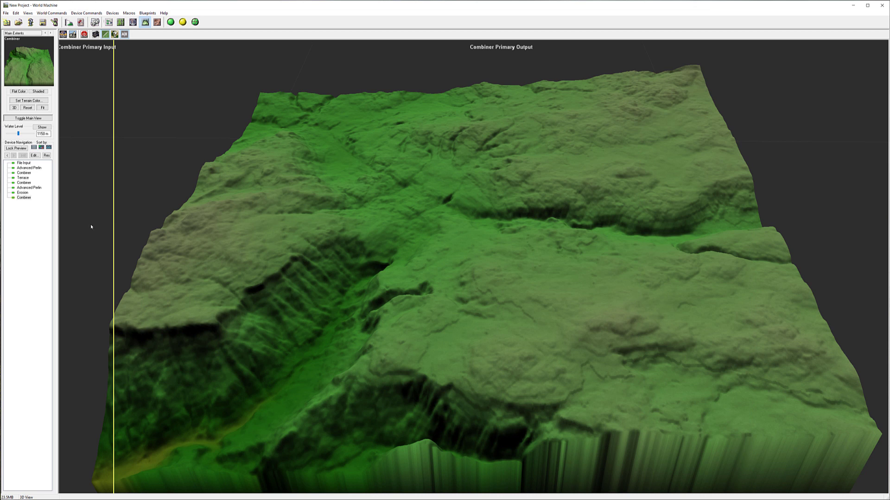
- Try the new Combiner's averaging strength at 0.28125 and rebuild the terrain
{"action": "double_click", "coordinate": [25, 198]}
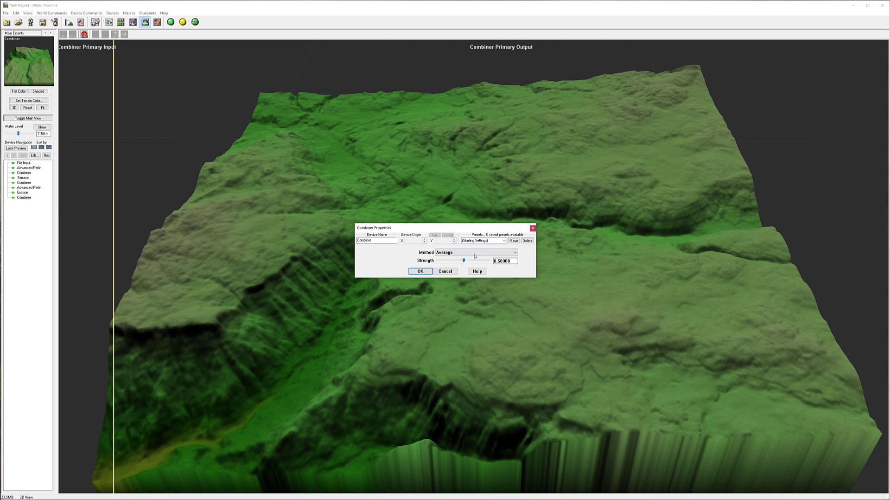
{"action": "left_click_drag", "start_coordinate": [463, 261], "coordinate": [452, 263]}
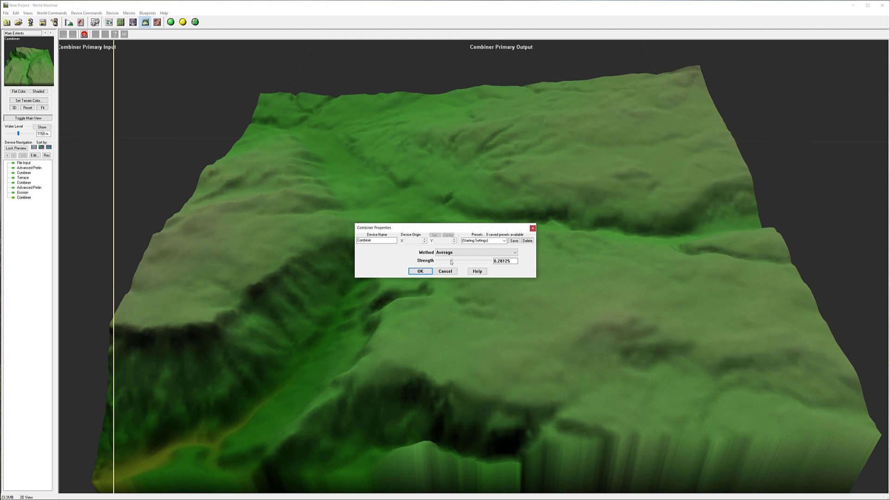
{"action": "left_click", "coordinate": [420, 271]}
{"action": "left_click", "coordinate": [183, 22]}
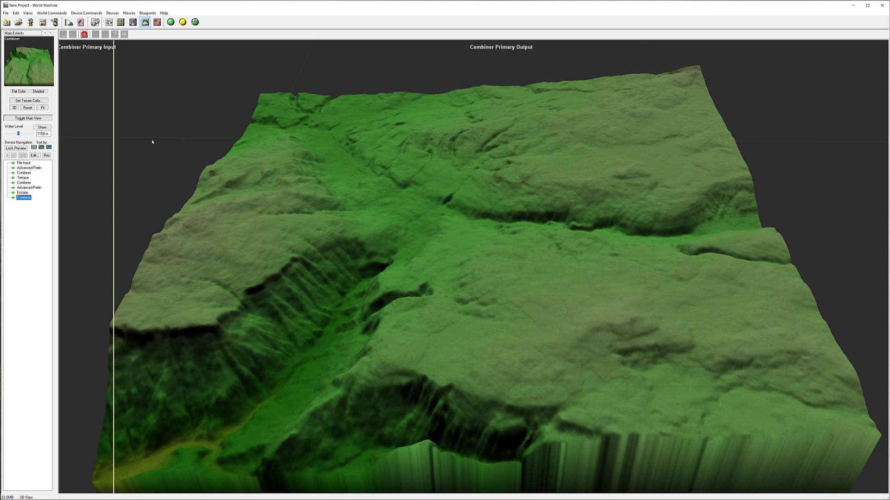
- Set the new Combiner's averaging strength to 0.48438 and rebuild the terrain
{"action": "double_click", "coordinate": [23, 197]}
{"action": "left_click_drag", "start_coordinate": [452, 261], "coordinate": [462, 263]}
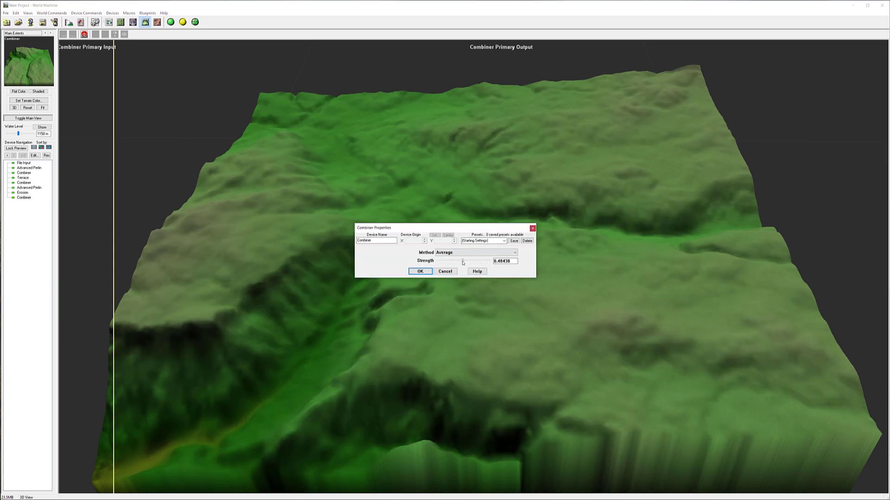
{"action": "left_click", "coordinate": [420, 271]}
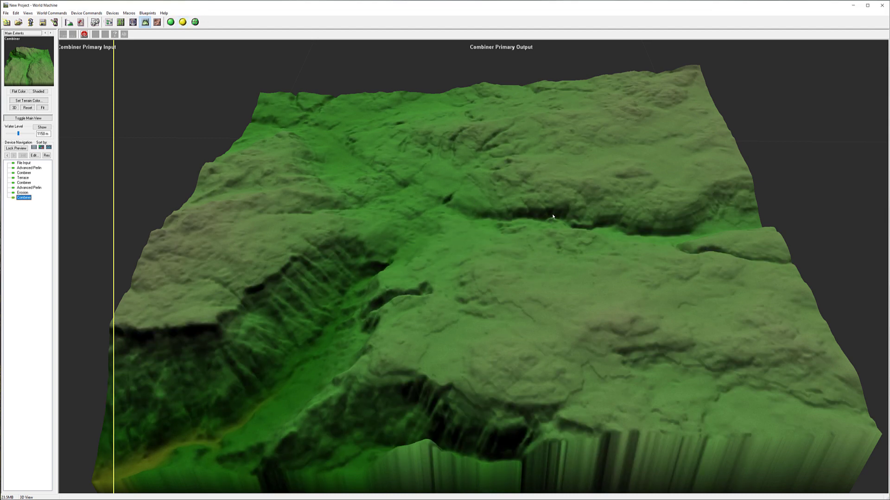
- Insert the new Combiner between the terraced Combiner and the Erosion device, rebuild, and show the eroded terrain in 3D
{"action": "left_click", "coordinate": [109, 22]}
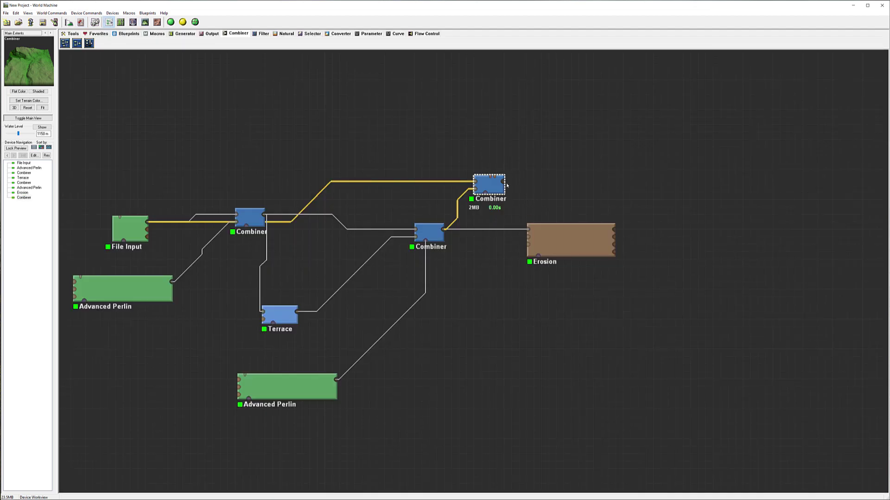
{"action": "left_click_drag", "start_coordinate": [505, 182], "coordinate": [496, 216]}
{"action": "left_click", "coordinate": [600, 208]}
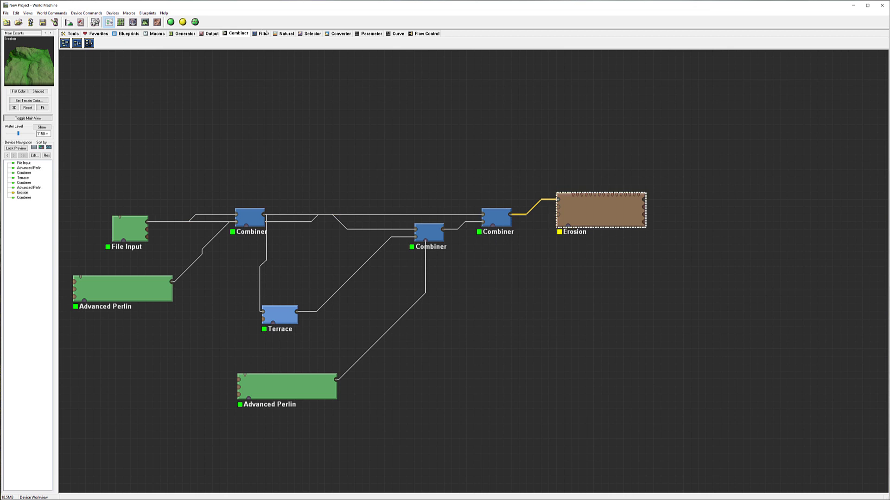
{"action": "left_click", "coordinate": [145, 22]}
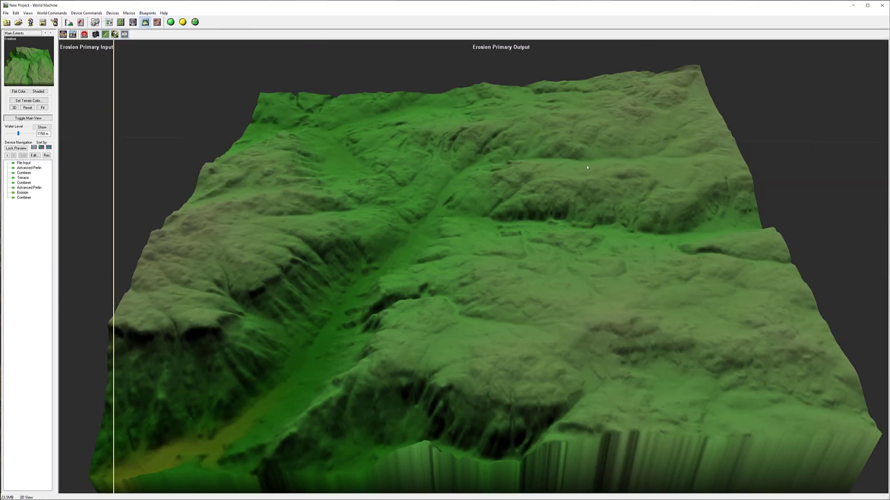
- Show almost only the Erosion output, then compare it with the original File Input terrain by alternating between both devices
{"action": "left_click_drag", "start_coordinate": [115, 221], "coordinate": [70, 213]}
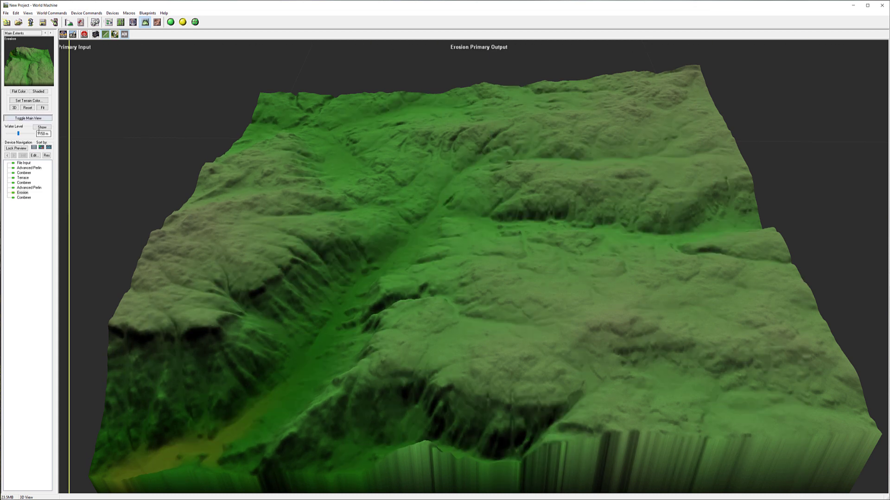
{"action": "left_click", "coordinate": [32, 165]}
{"action": "left_click", "coordinate": [25, 163]}
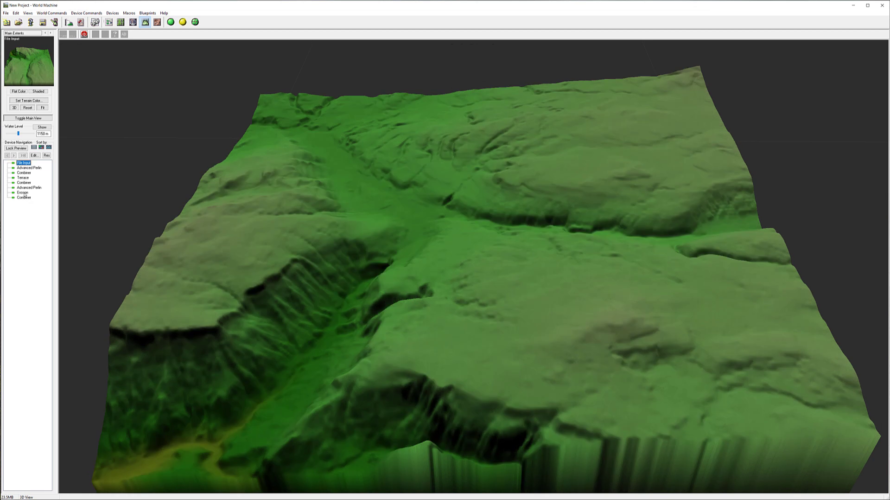
{"action": "left_click", "coordinate": [23, 192]}
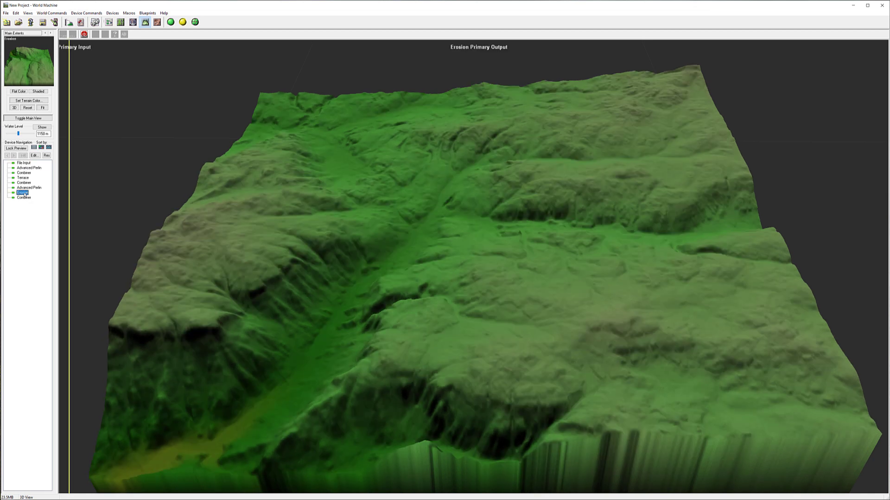
{"action": "left_click", "coordinate": [24, 163]}
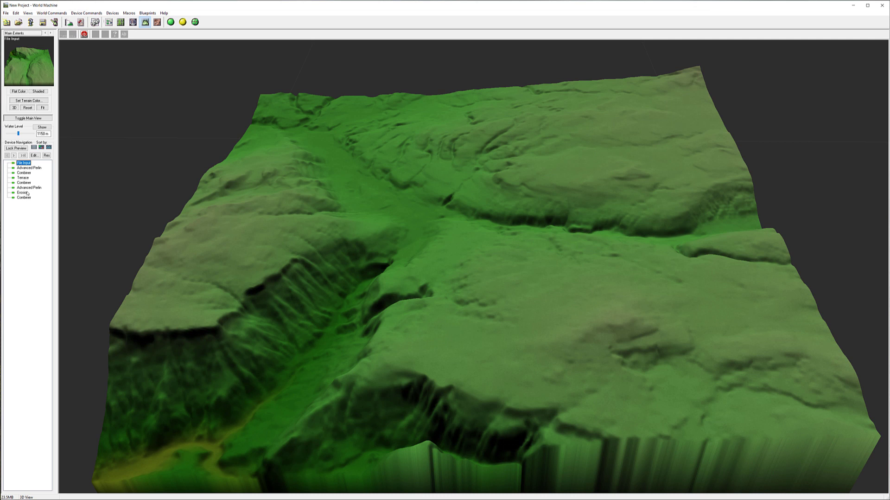
{"action": "left_click", "coordinate": [23, 192]}
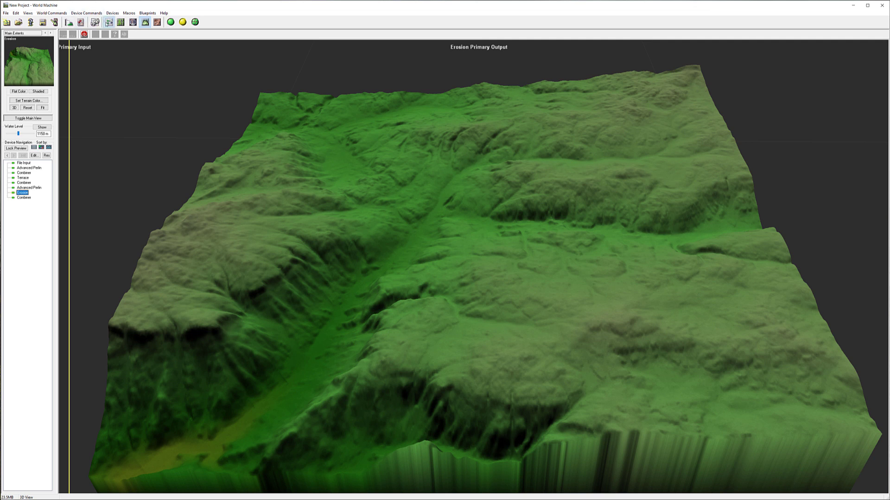
- Return to the device network and reposition the Erosion device level with the new Combiner, leaving free space beyond it
{"action": "left_click", "coordinate": [109, 22]}
{"action": "left_click_drag", "start_coordinate": [623, 213], "coordinate": [623, 235]}
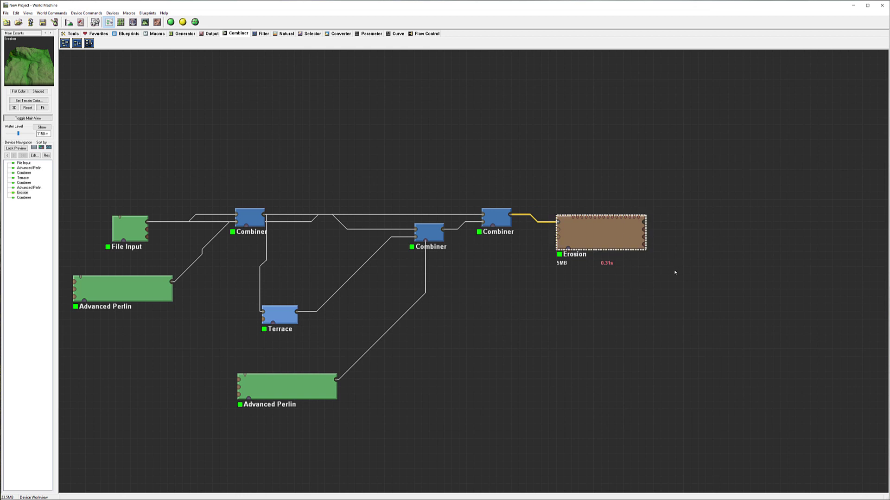
{"action": "right_click_drag", "start_coordinate": [699, 243], "coordinate": [509, 213]}
{"action": "left_click_drag", "start_coordinate": [437, 221], "coordinate": [441, 201]}
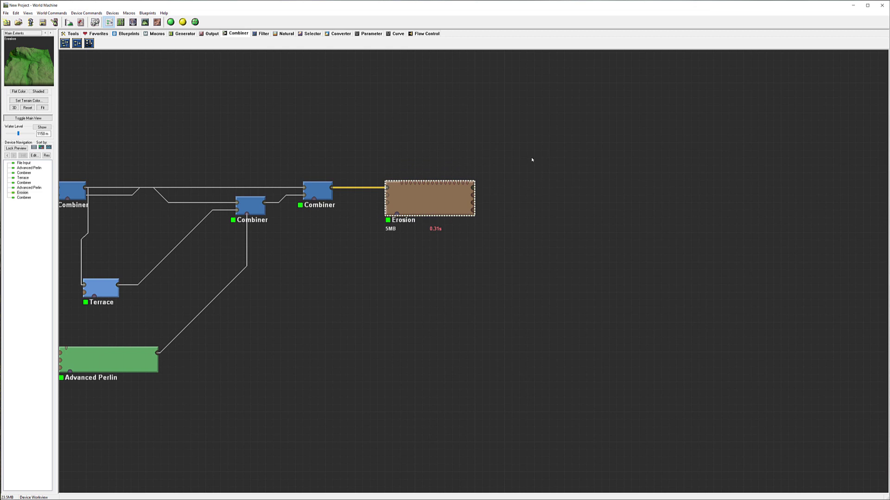